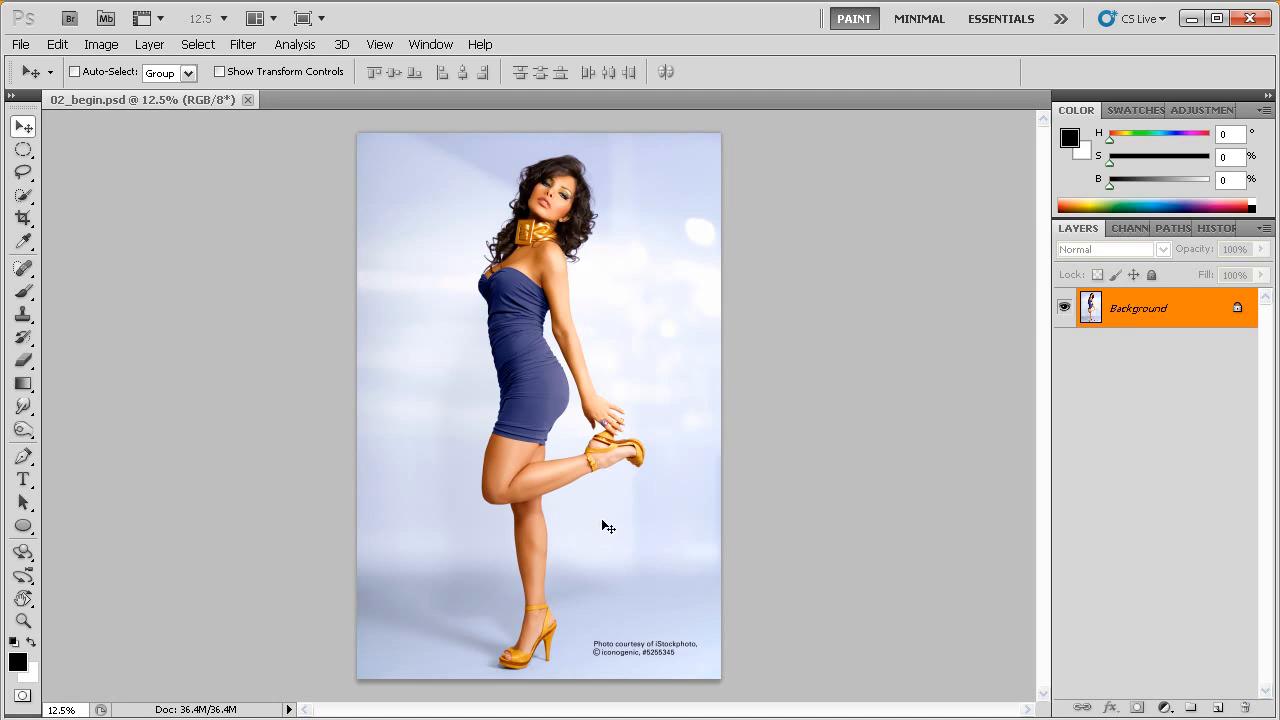
Duplicate the Background layer and convert the original Background into a regular layer with the default settings.
drag(1129, 318, 1219, 707)
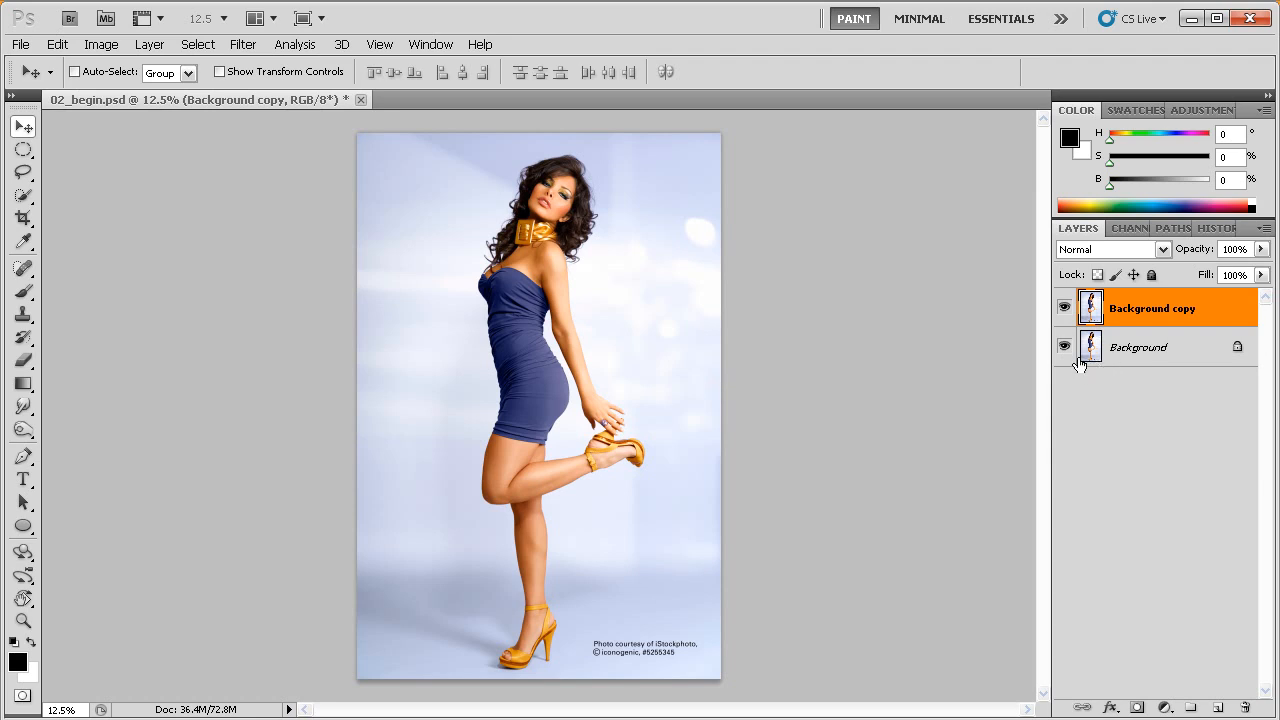
double_click(1237, 350)
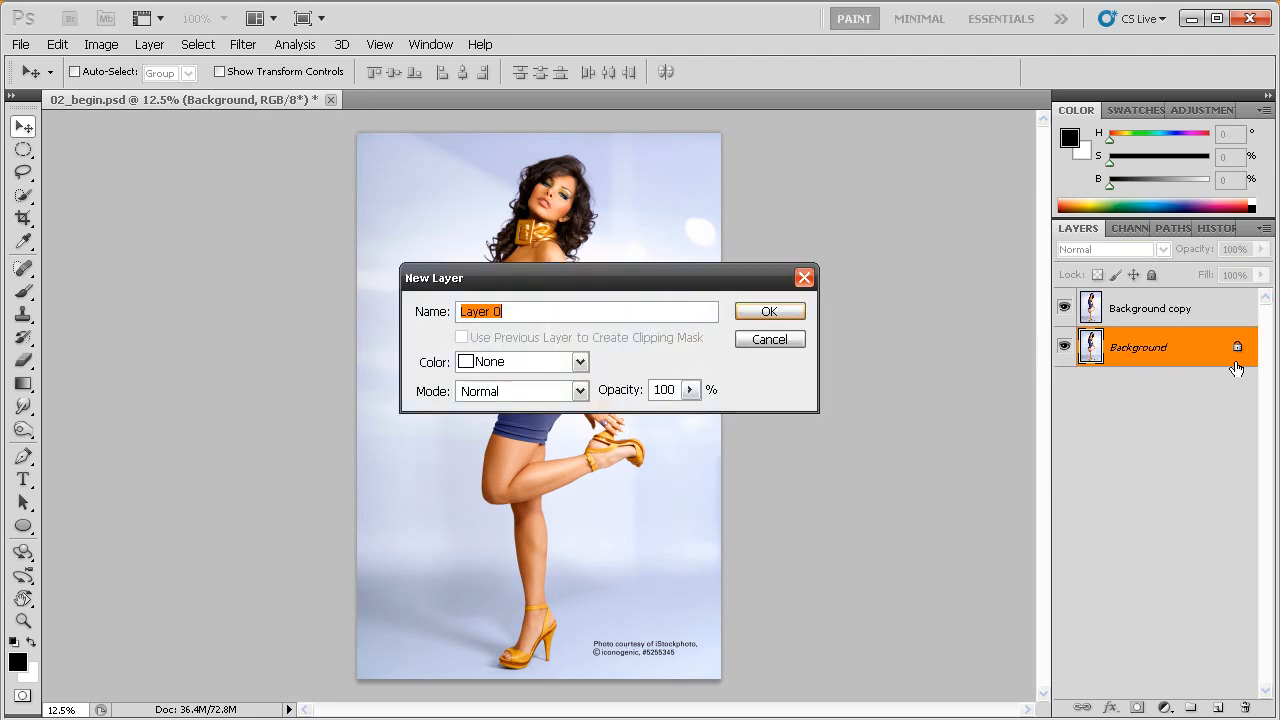
click(762, 311)
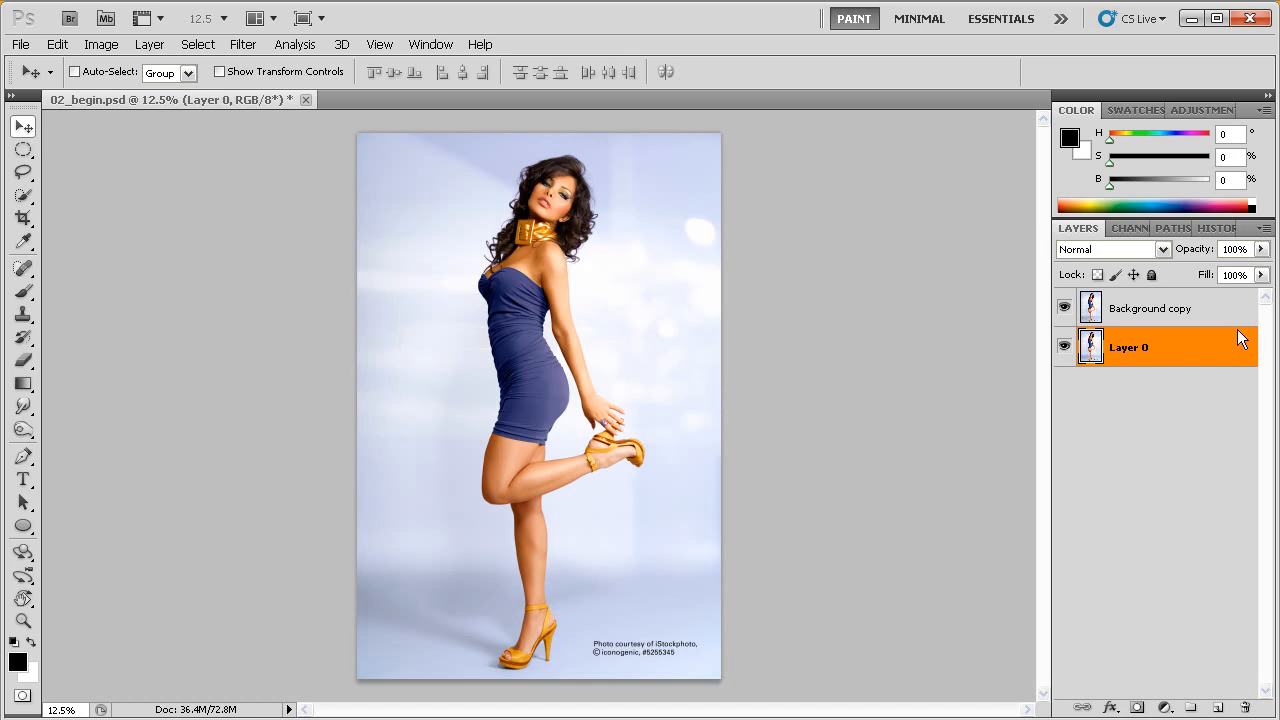
Hide the lower Layer 0 and rename it "original photo".
click(1064, 346)
double_click(1135, 350)
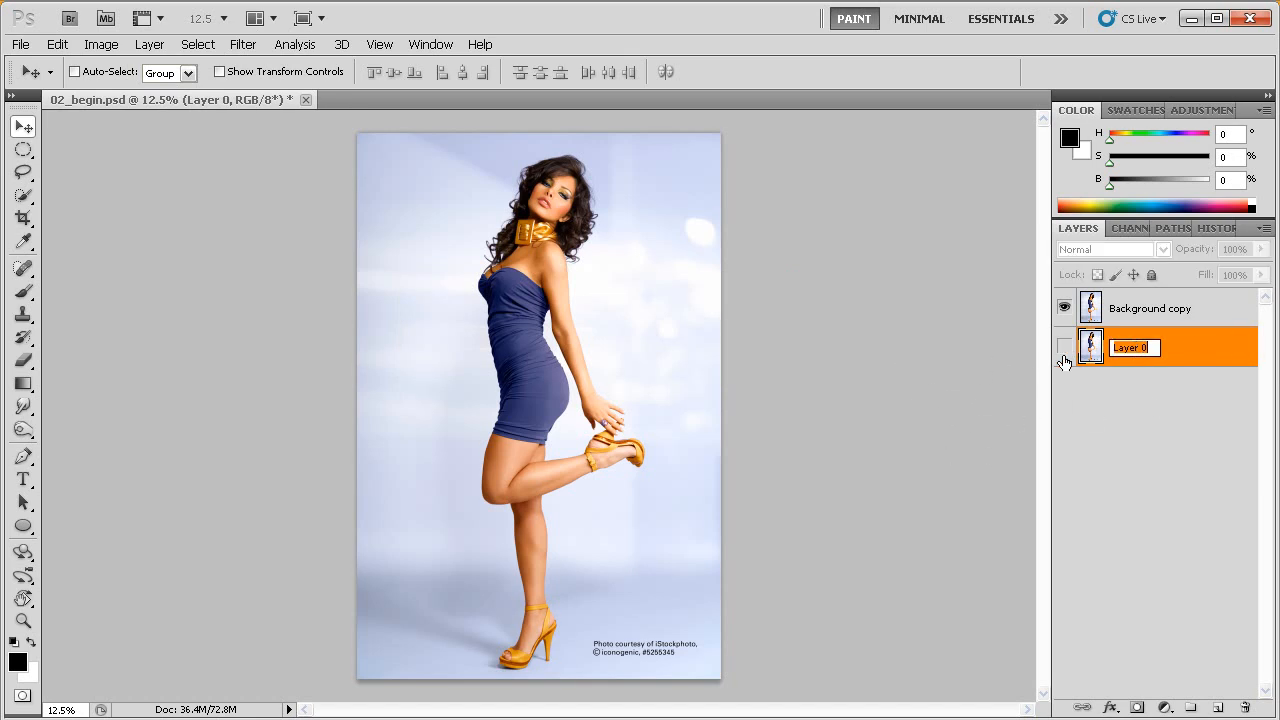
text(original photo)
key(Return)
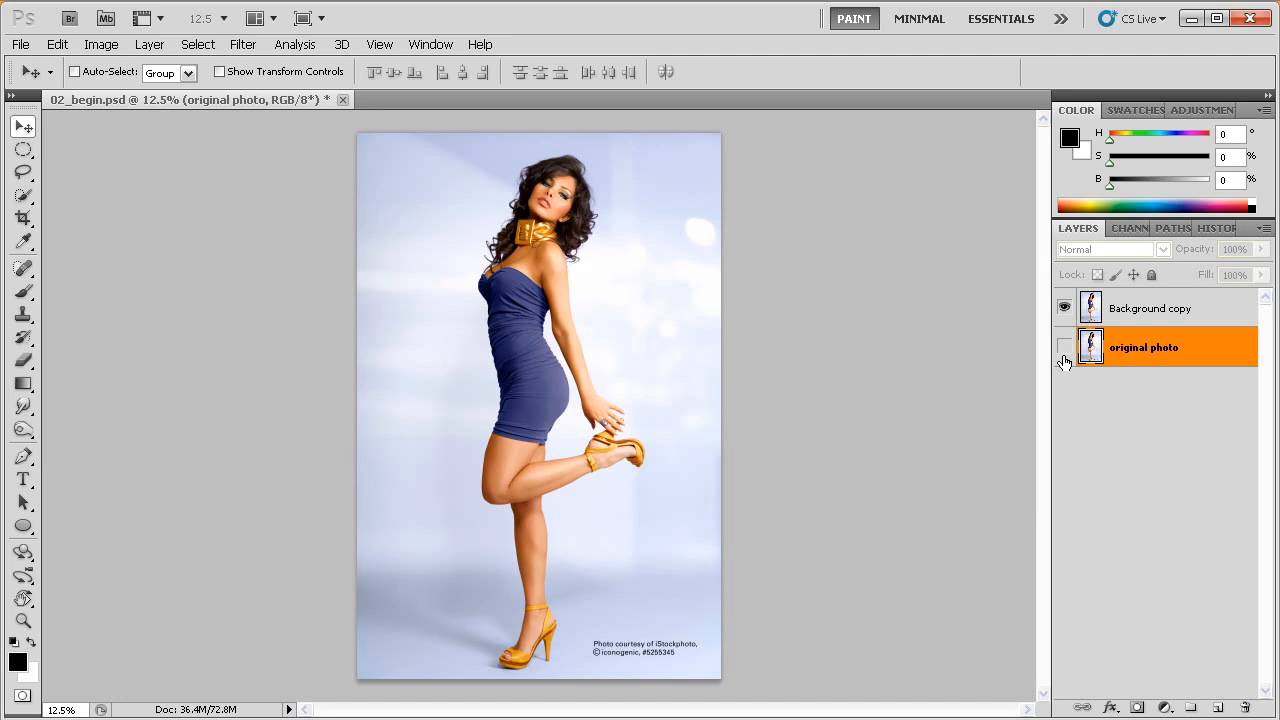
On the Background copy layer, use Quick Selection to select the whole backdrop on both sides of the woman.
click(1148, 318)
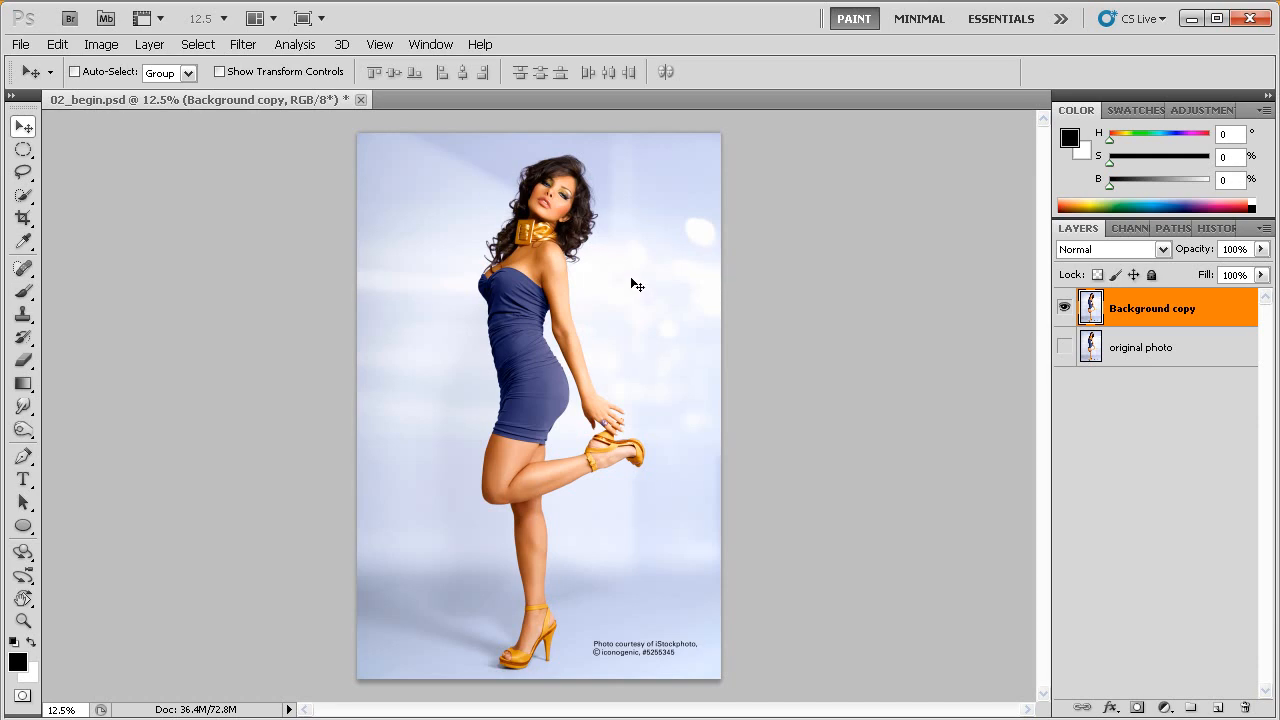
key(w)
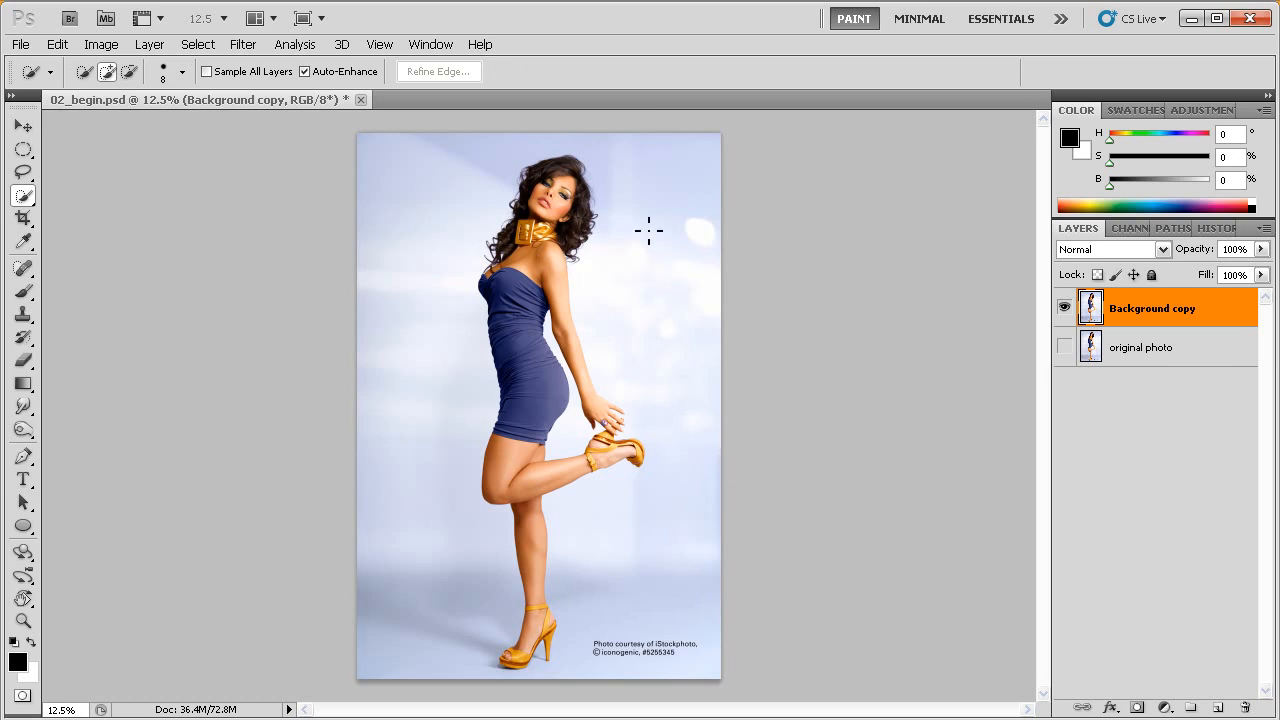
mouse_move(647, 172)
mouse_down()
mouse_move(650, 326)
mouse_move(677, 458)
mouse_move(671, 560)
mouse_move(609, 607)
mouse_up()
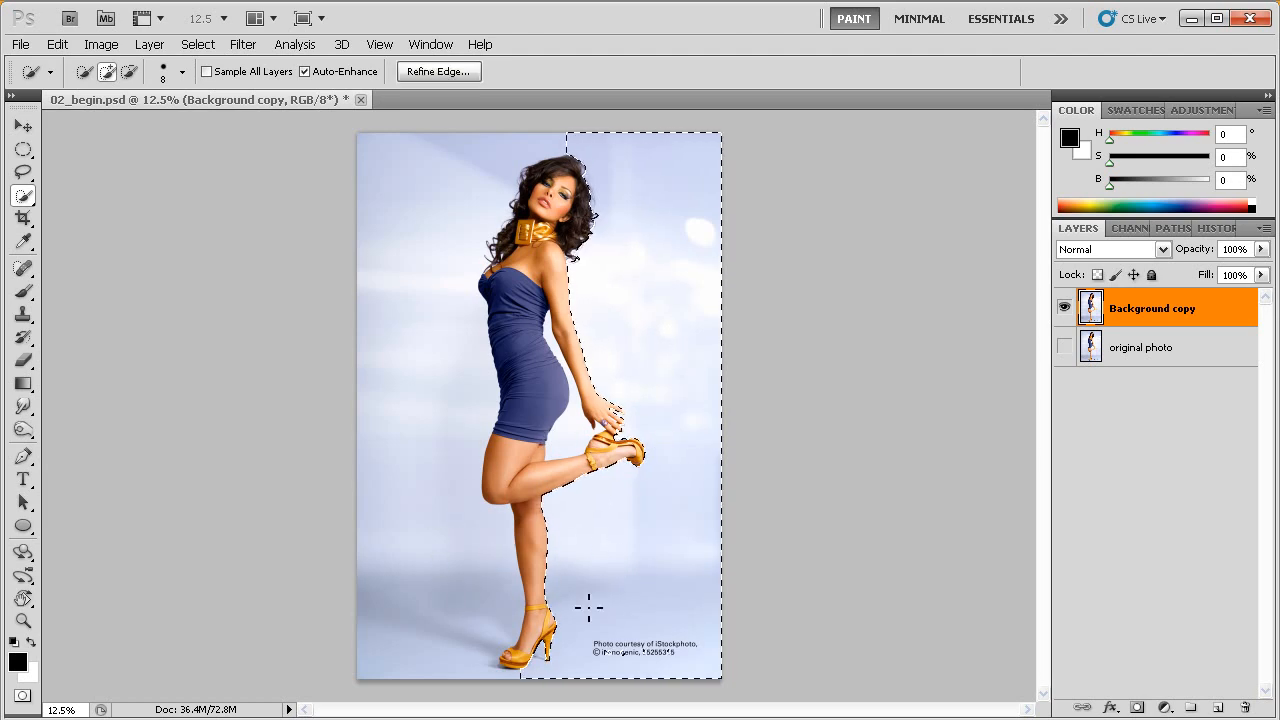
mouse_move(574, 151)
mouse_down()
mouse_move(529, 151)
mouse_move(460, 186)
mouse_move(428, 252)
mouse_move(429, 534)
mouse_up()
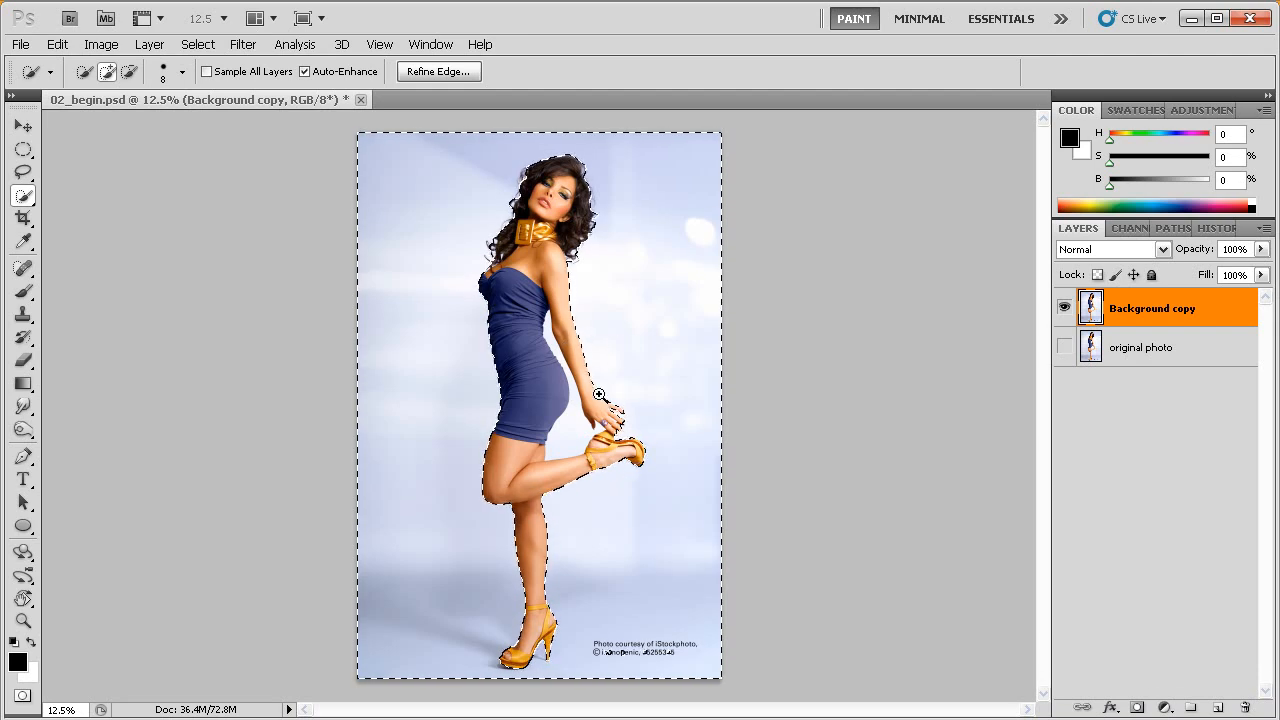
Add the enclosed backdrop area between the woman's arm, dress and raised leg to the selection.
scroll(595, 390, up, 5)
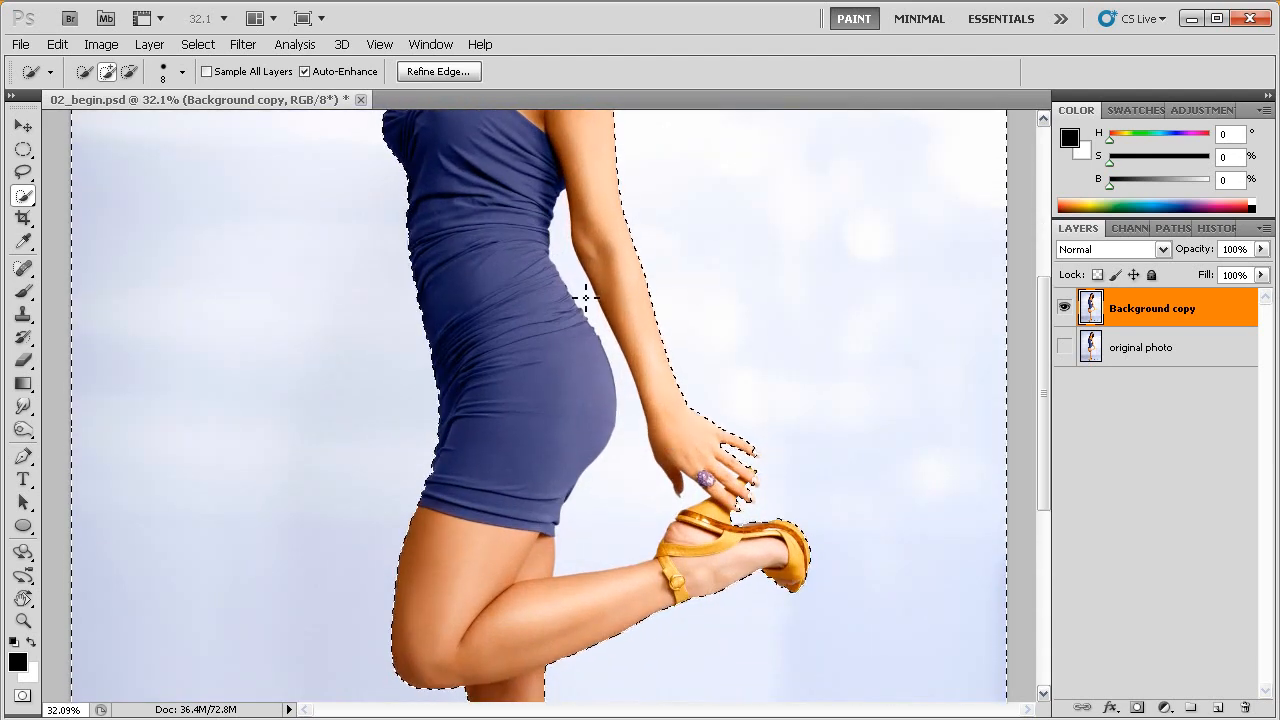
drag(568, 251, 640, 437)
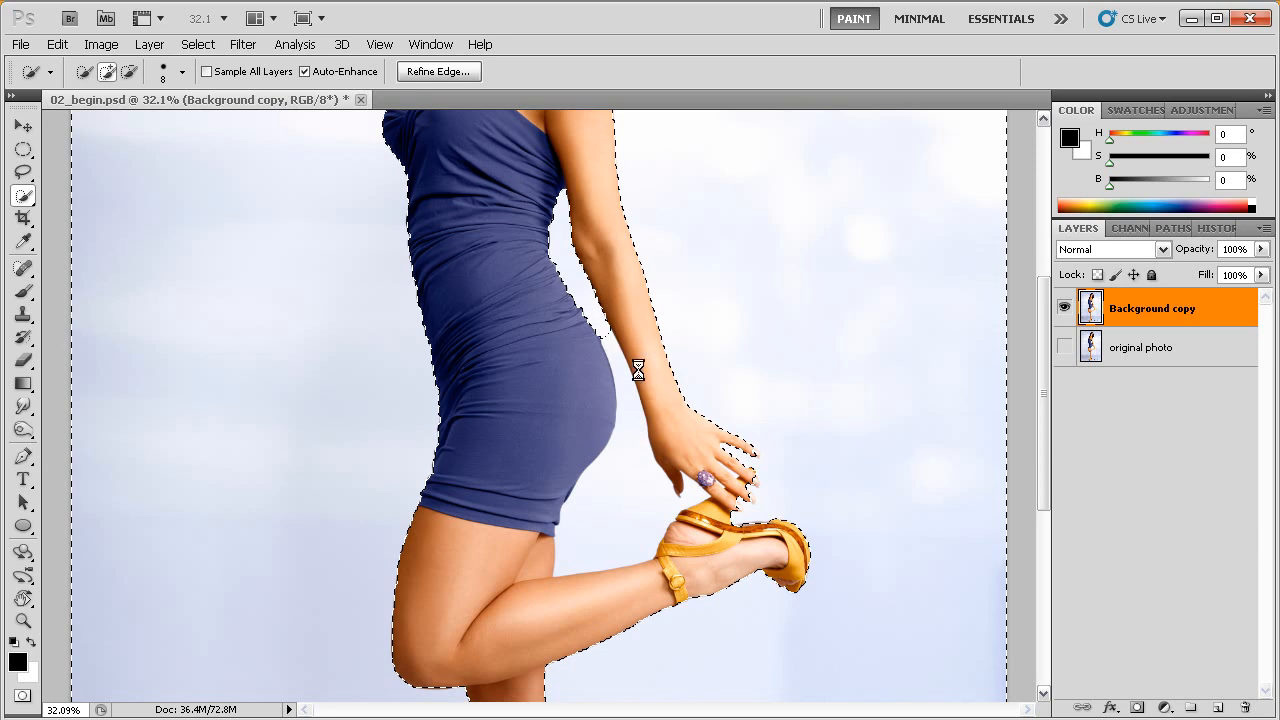
mouse_move(584, 276)
mouse_down()
mouse_move(623, 363)
mouse_move(625, 510)
mouse_up()
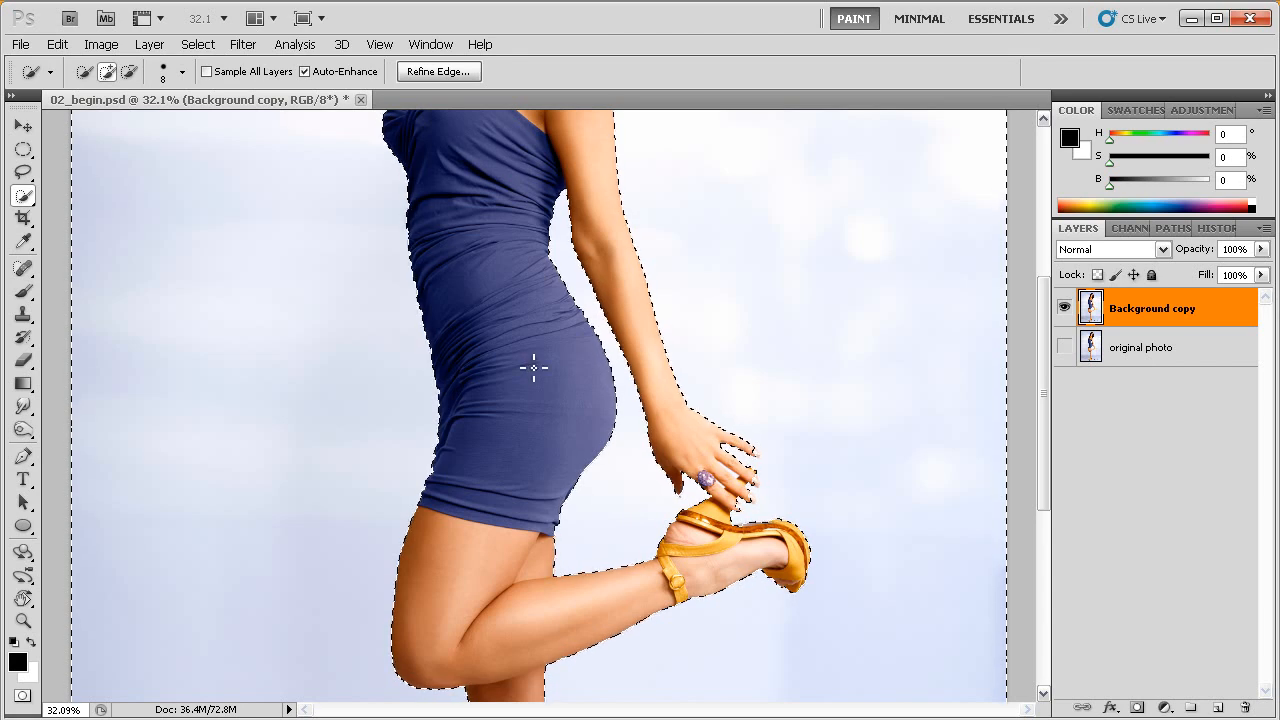
Examine the selection outline closely along the legs, shoes, arm and hair.
drag(707, 518, 707, 379)
drag(694, 460, 694, 249)
drag(683, 486, 691, 391)
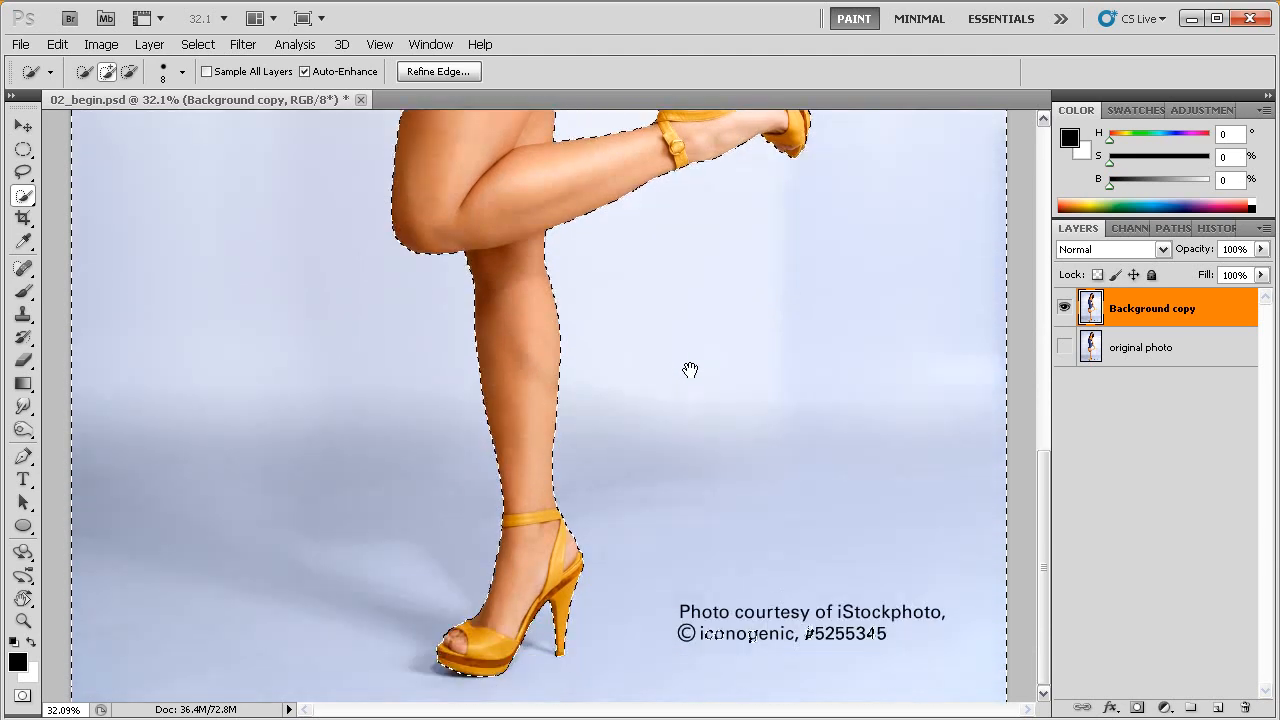
drag(566, 349, 623, 420)
drag(666, 109, 668, 421)
mouse_move(686, 318)
mouse_down()
mouse_move(680, 440)
mouse_move(674, 411)
mouse_up()
drag(674, 352, 682, 463)
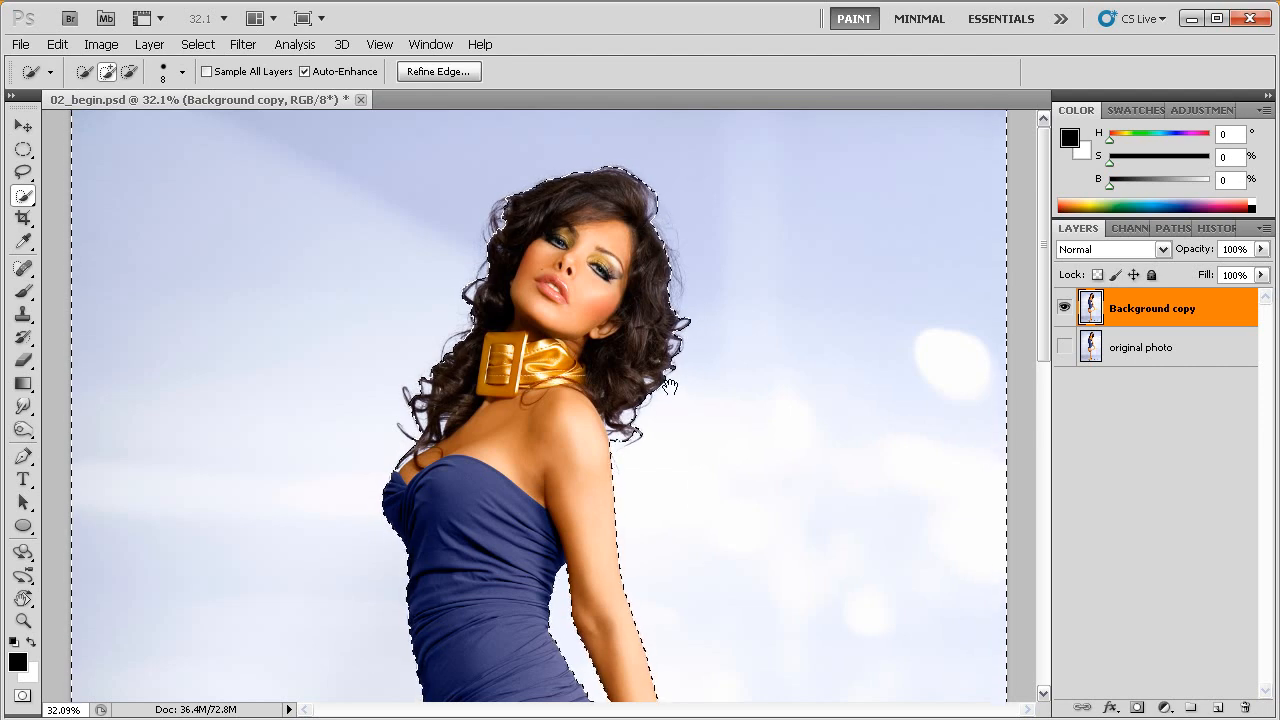
scroll(683, 340, down, 3)
key(ctrl+0)
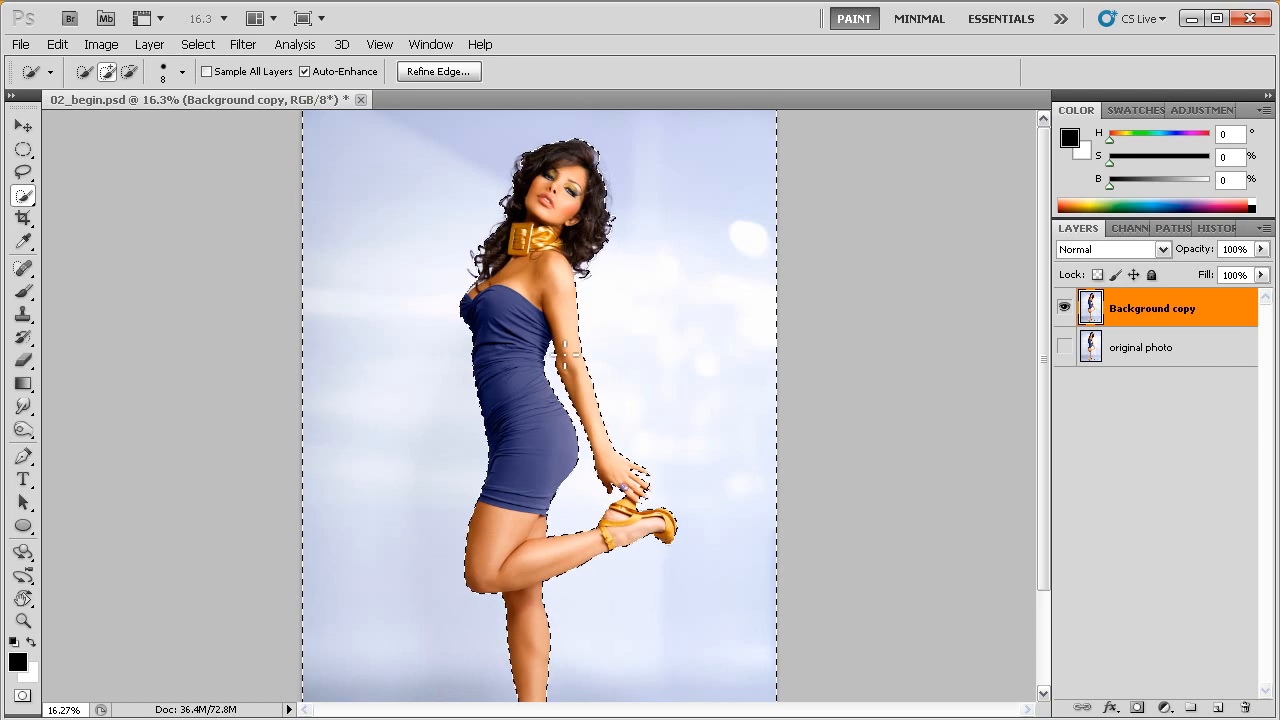
Add a layer mask to Background copy that hides the selected backdrop, and open Refine Mask for it.
click(1137, 707)
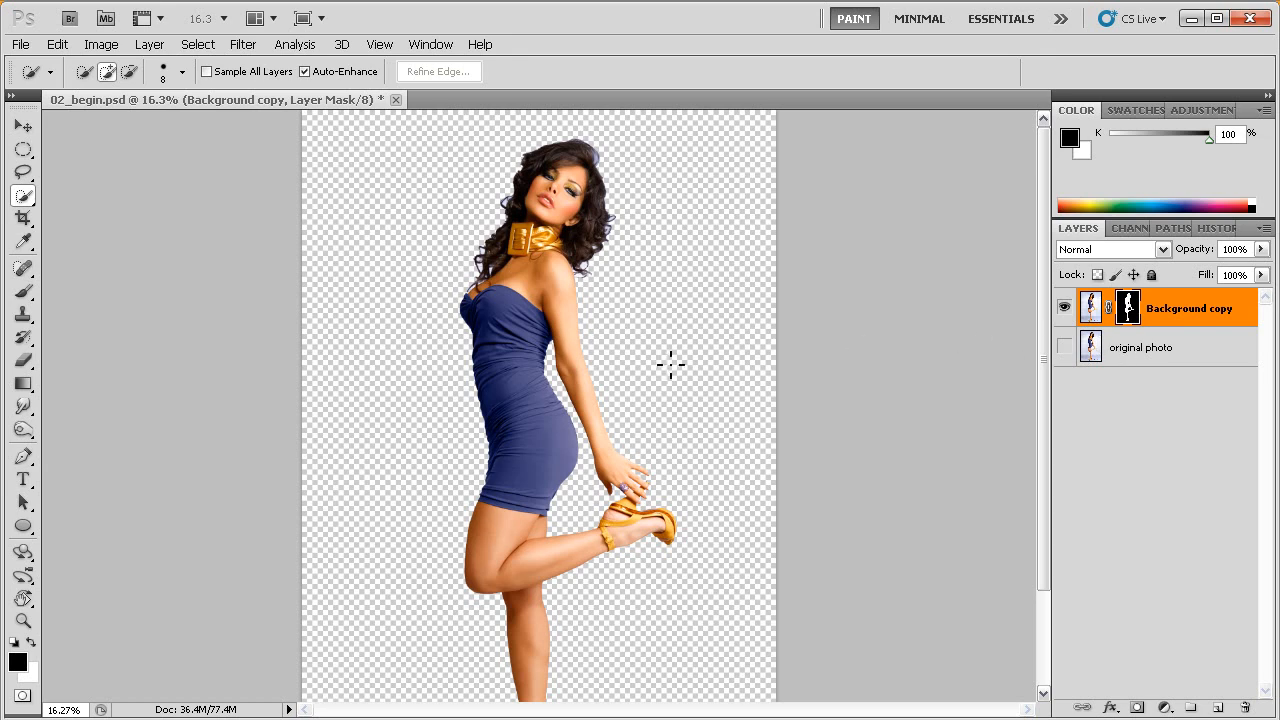
scroll(608, 246, up, 4)
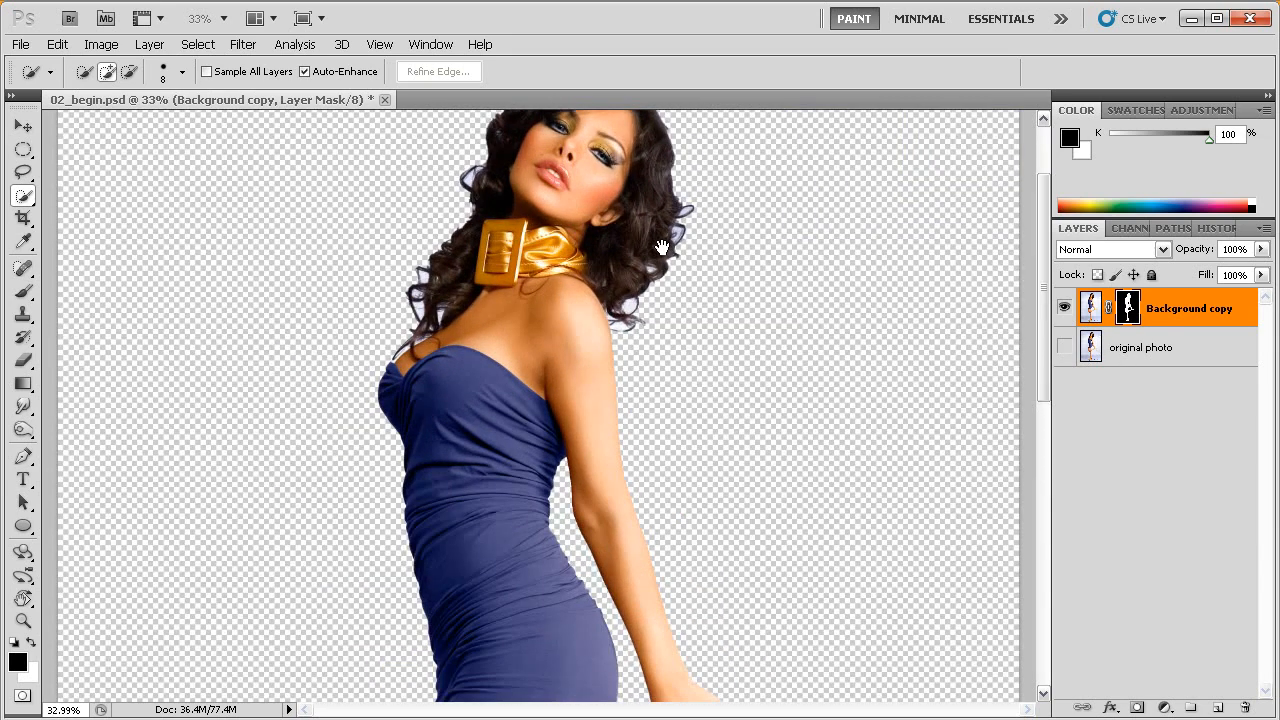
drag(640, 249, 632, 337)
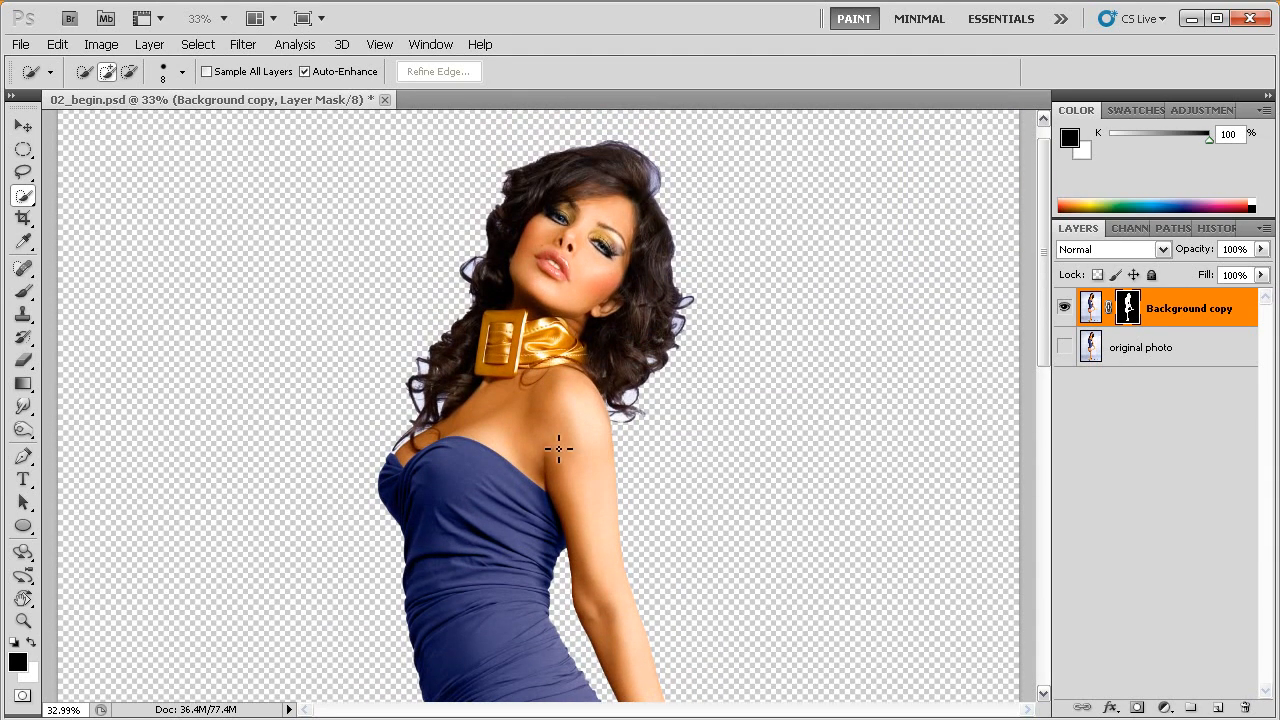
right_click(1126, 315)
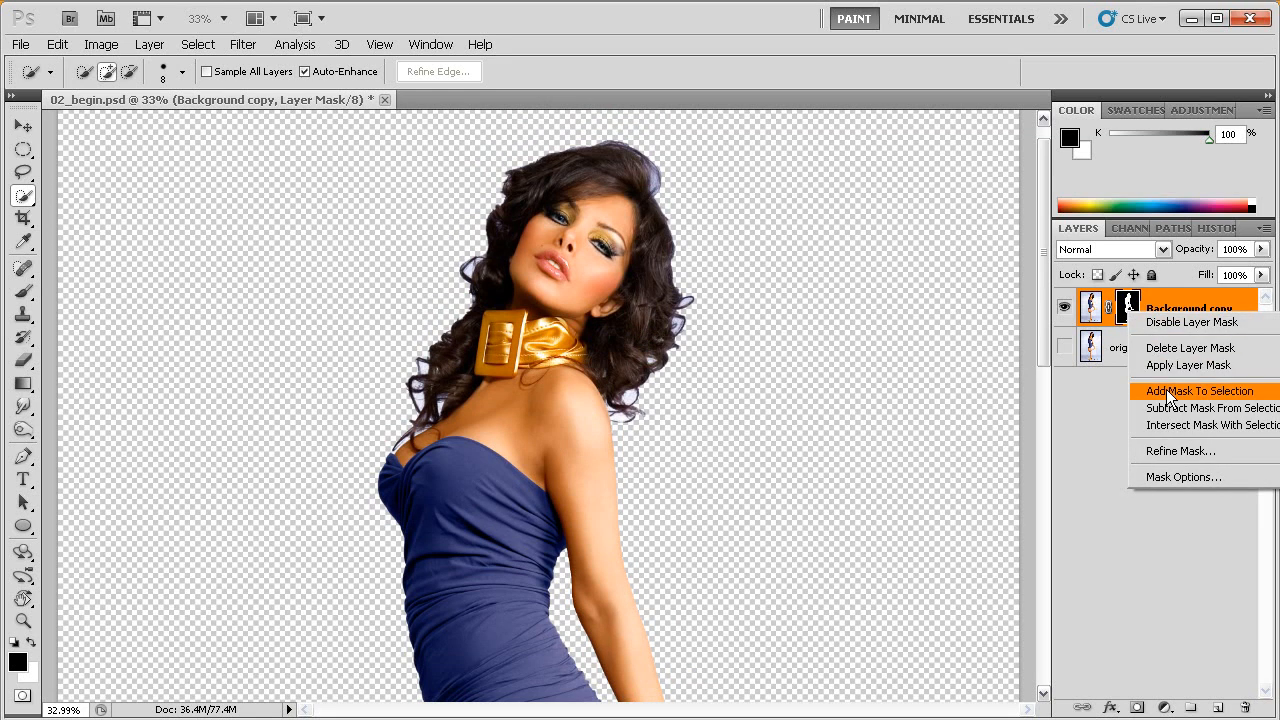
click(1164, 452)
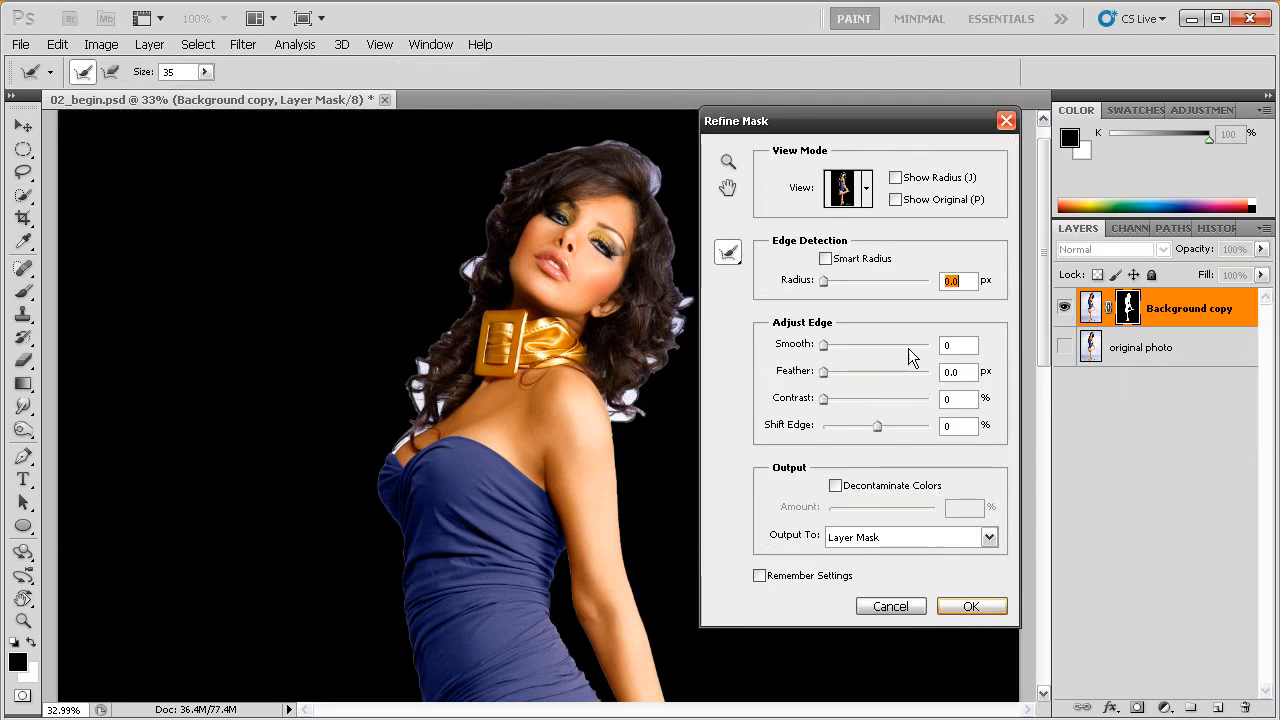
drag(875, 122, 922, 125)
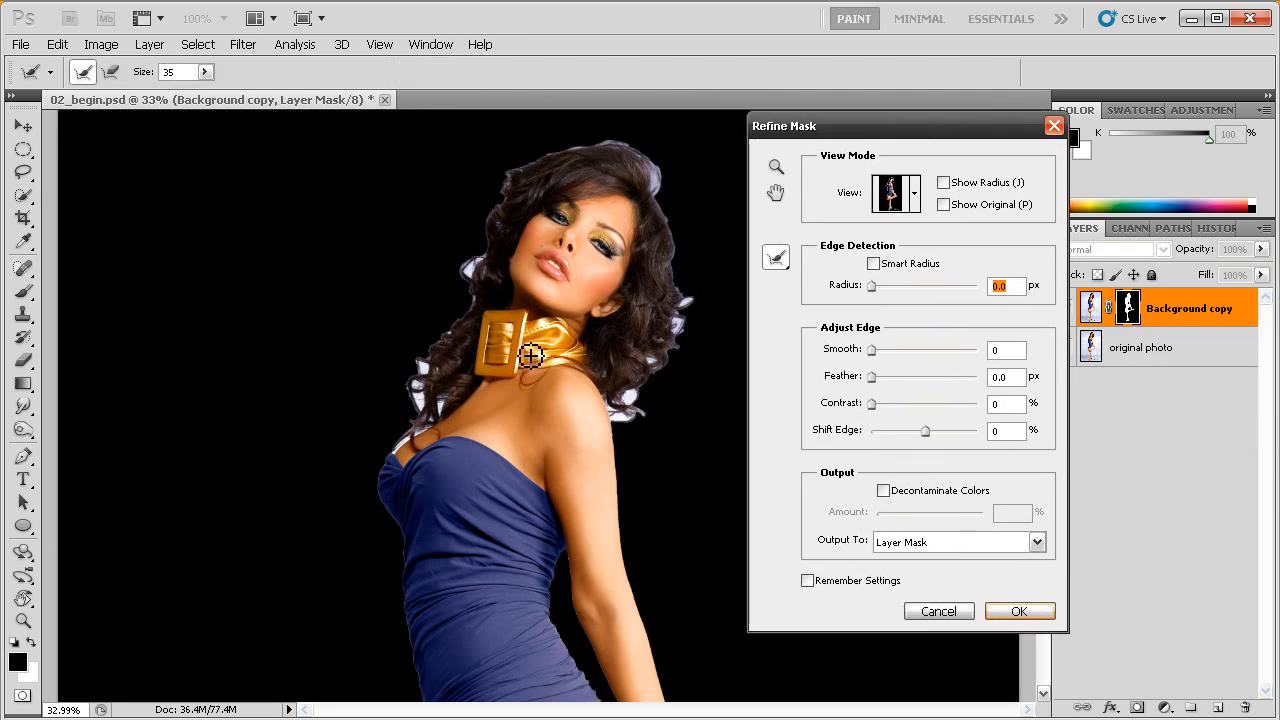
Examine the mask edges against the black preview from the dress and legs back up to the hair.
scroll(575, 378, down, 2)
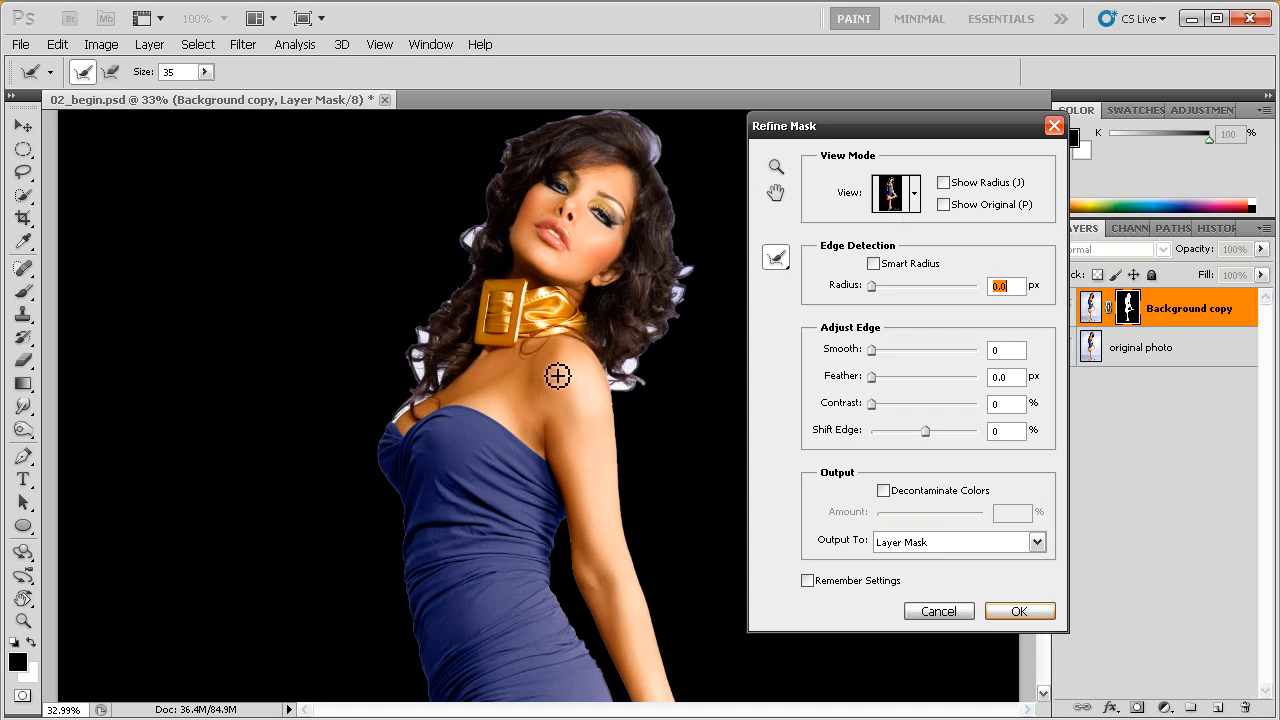
drag(608, 488, 596, 257)
drag(596, 535, 566, 277)
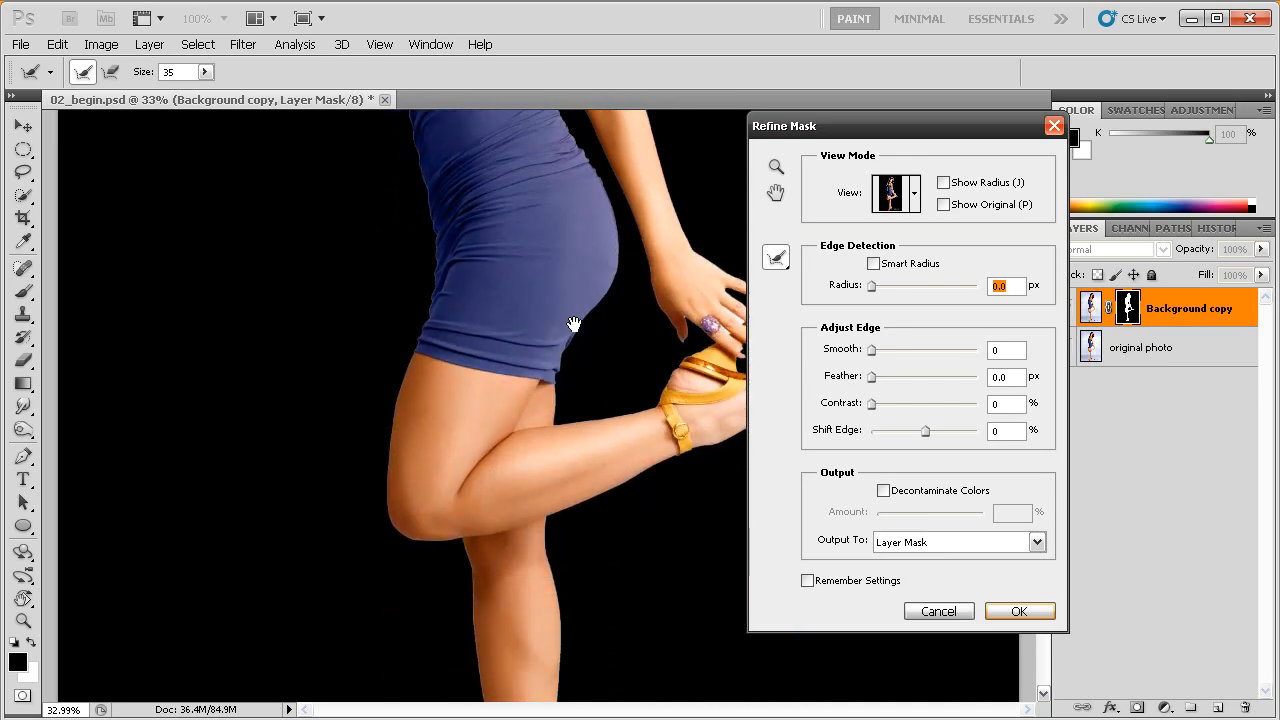
drag(597, 589, 577, 411)
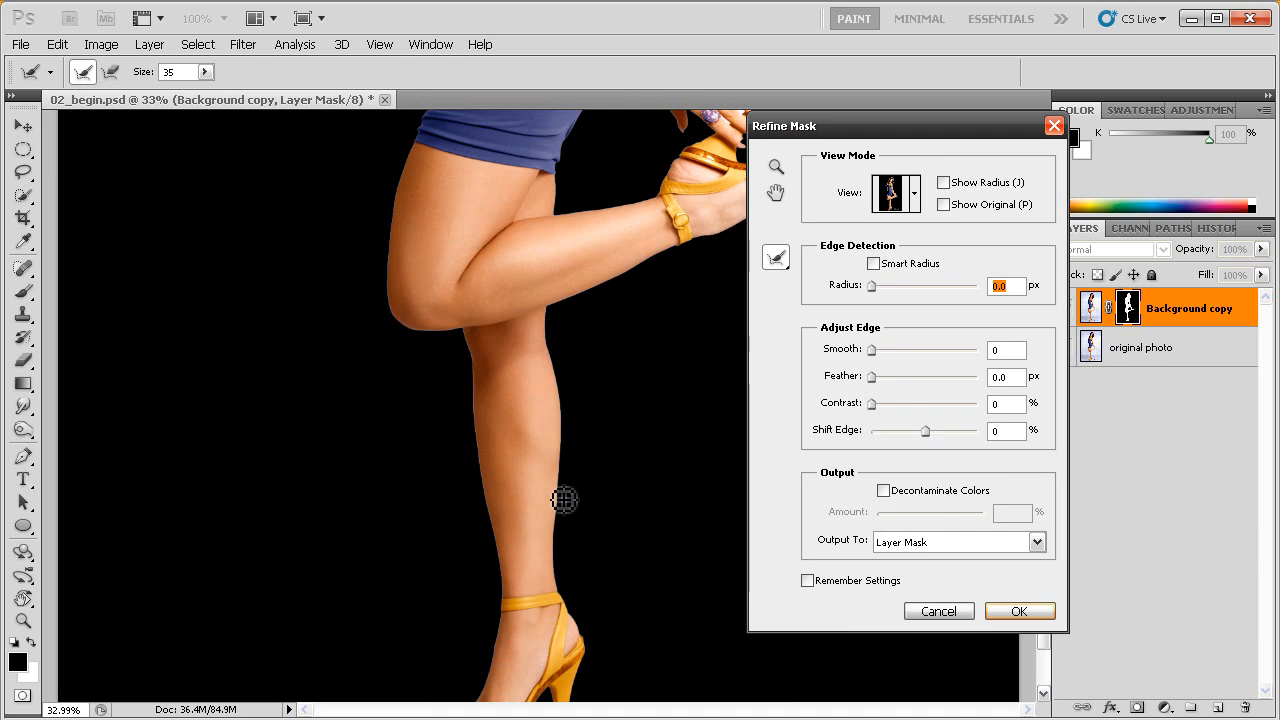
mouse_move(590, 535)
mouse_down()
mouse_move(580, 440)
mouse_move(592, 538)
mouse_up()
drag(636, 354, 631, 480)
drag(634, 405, 631, 500)
drag(637, 380, 632, 495)
drag(631, 333, 625, 478)
drag(616, 250, 614, 520)
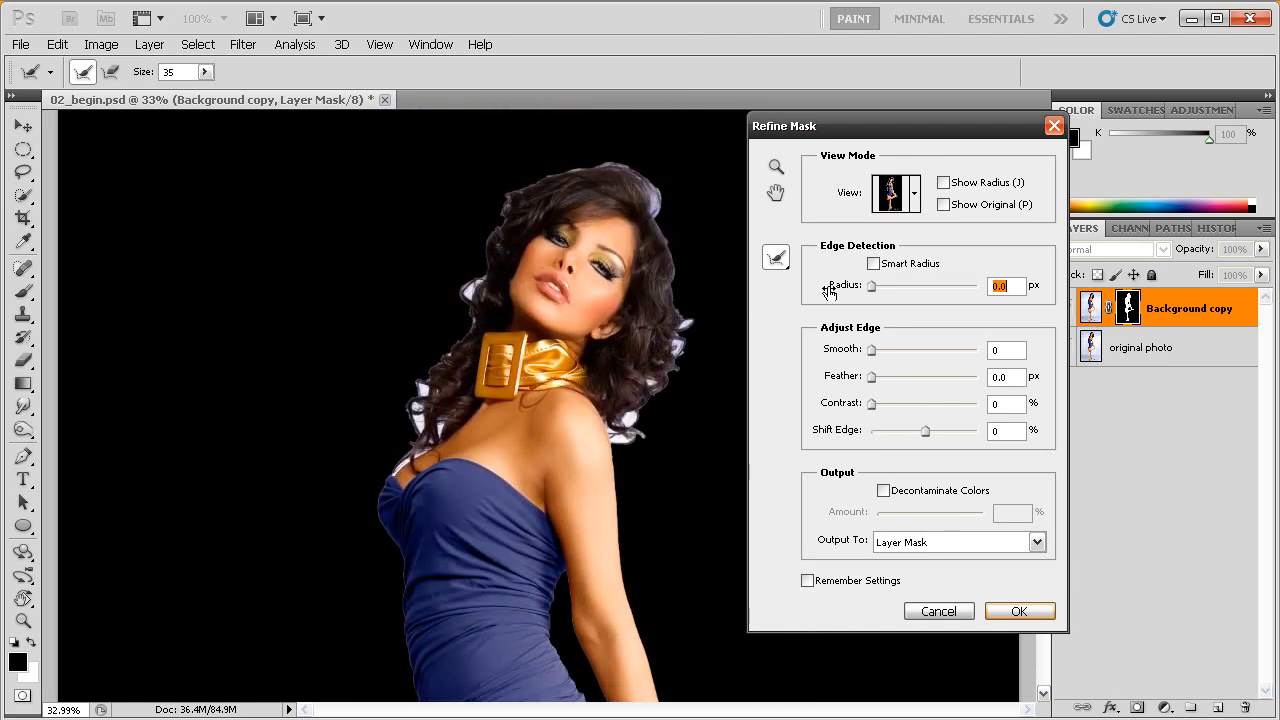
Enable Smart Radius and set the edge detection Radius to 10 px, briefly previewing the radius outline.
click(873, 264)
drag(873, 287, 899, 287)
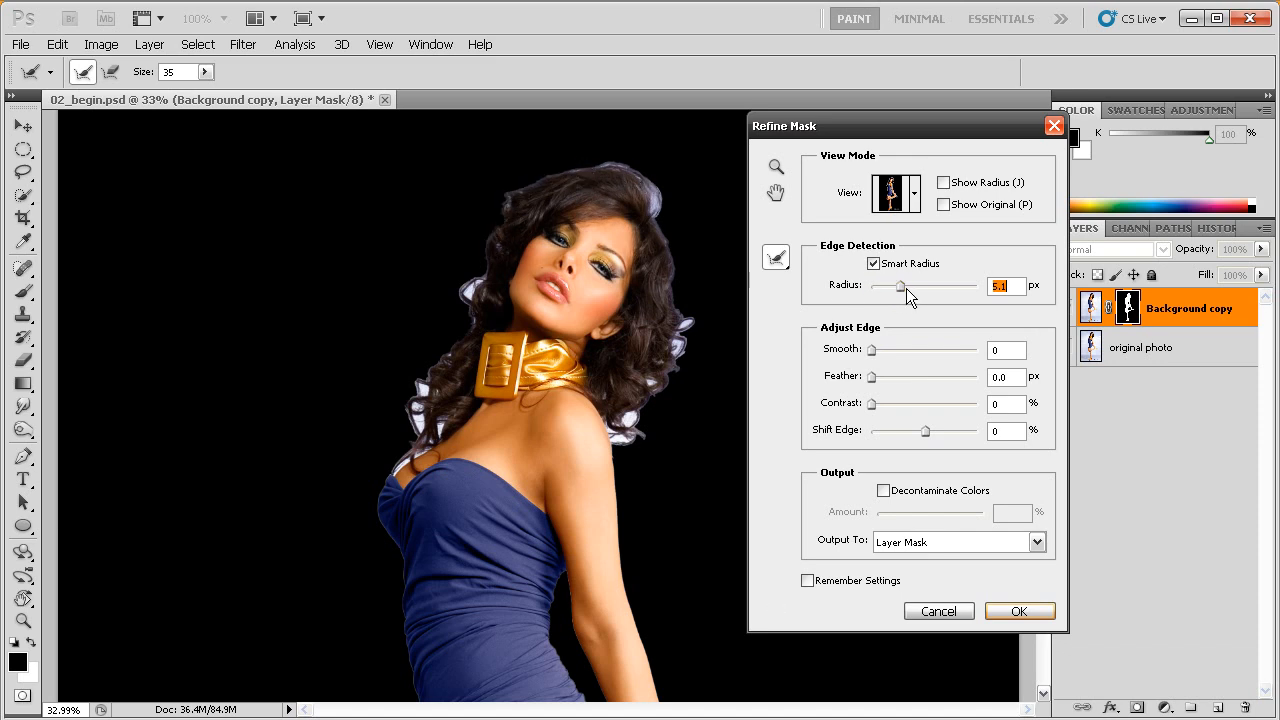
drag(902, 286, 906, 288)
click(943, 183)
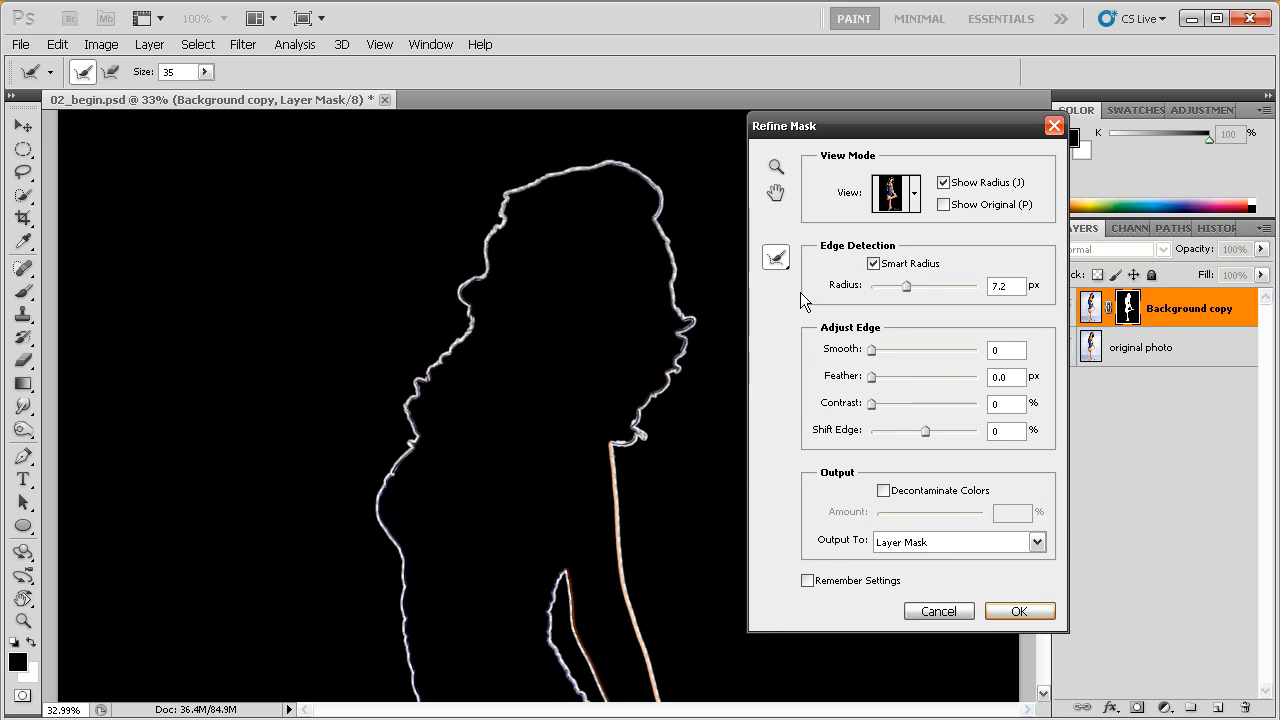
click(943, 183)
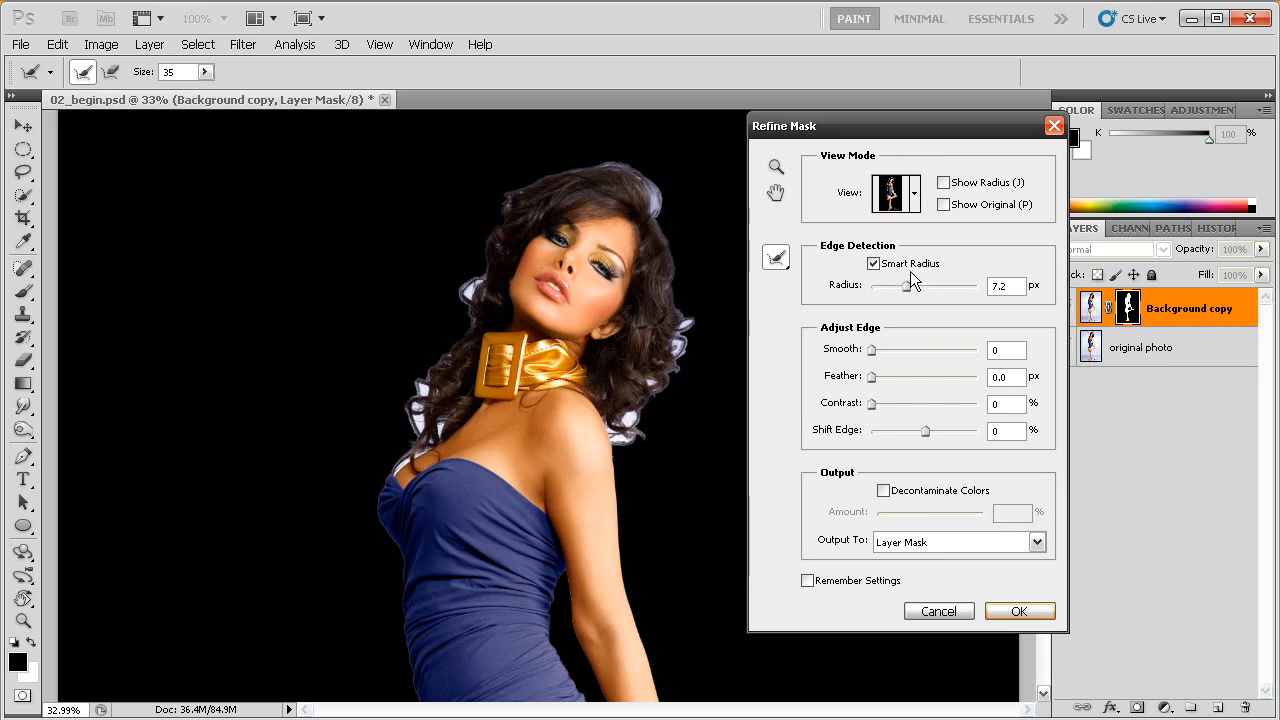
drag(906, 286, 919, 284)
text(10)
key(Tab)
Switch the Refine Mask view mode to Overlay.
drag(868, 132, 884, 122)
scroll(640, 380, down, 2)
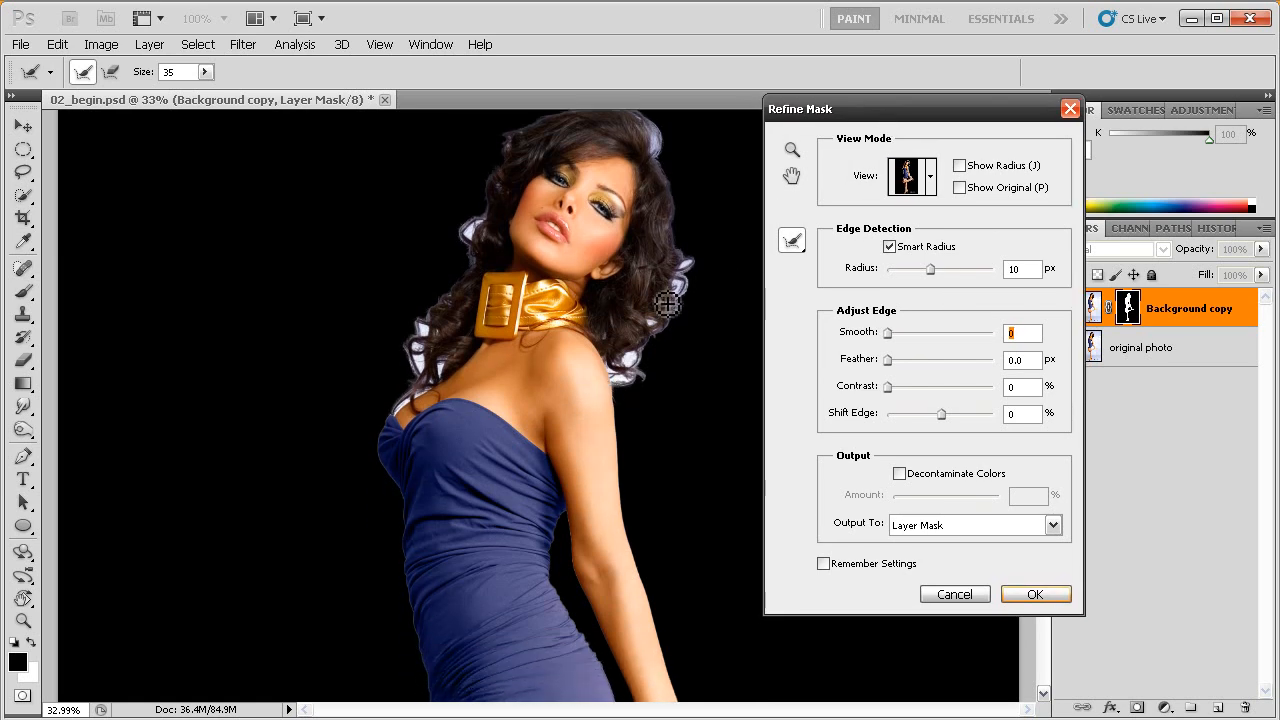
scroll(668, 360, up, 2)
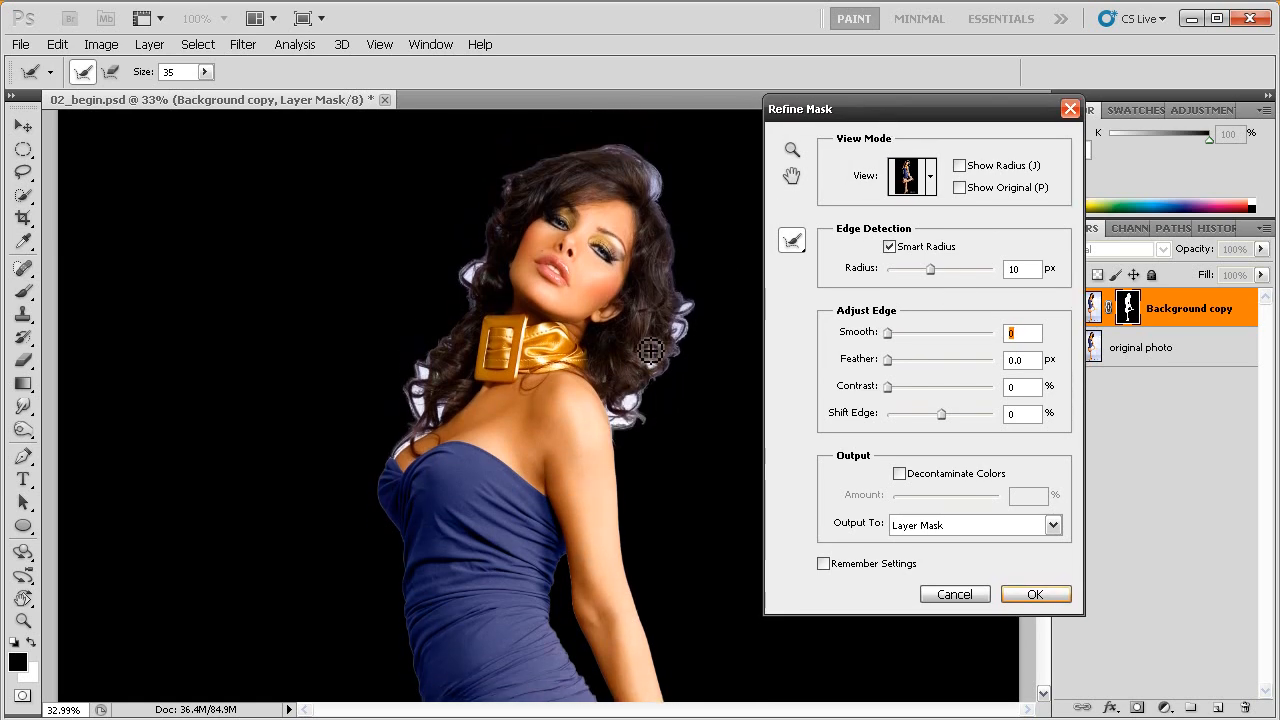
mouse_move(668, 372)
mouse_down()
mouse_move(678, 312)
mouse_move(684, 347)
mouse_move(694, 324)
mouse_move(672, 213)
mouse_move(621, 160)
mouse_move(498, 241)
mouse_up()
click(930, 176)
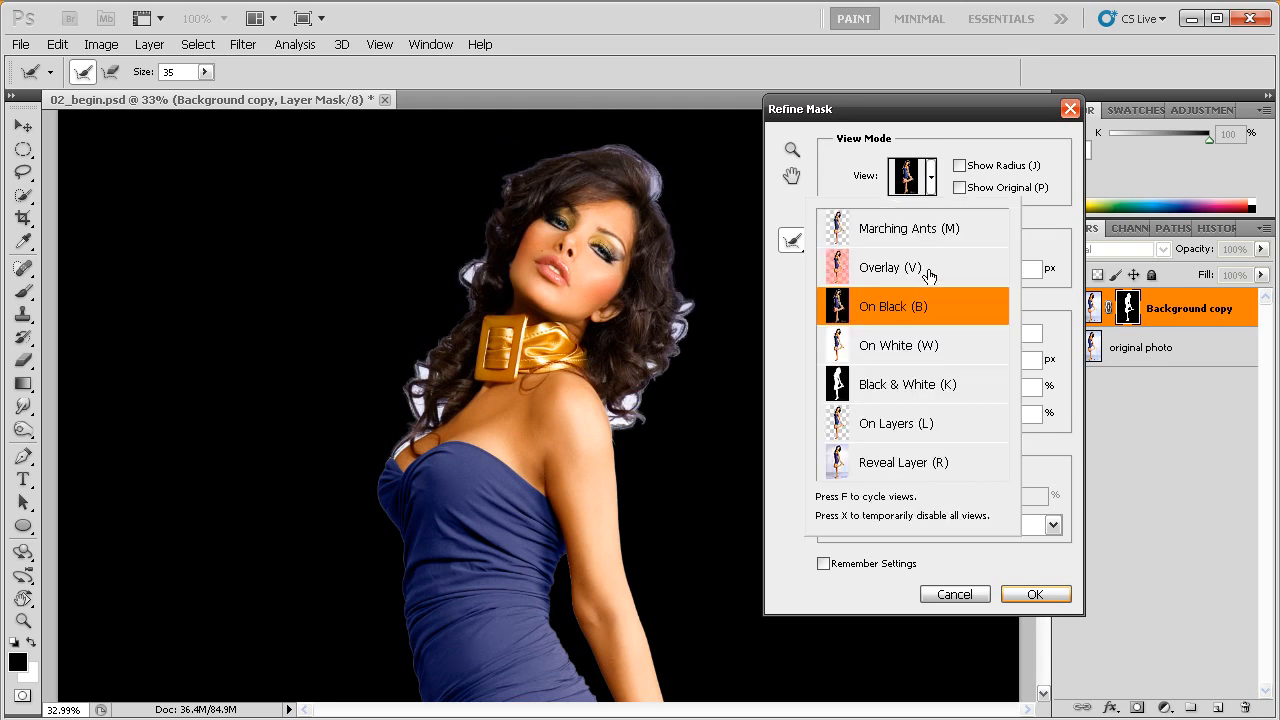
click(880, 270)
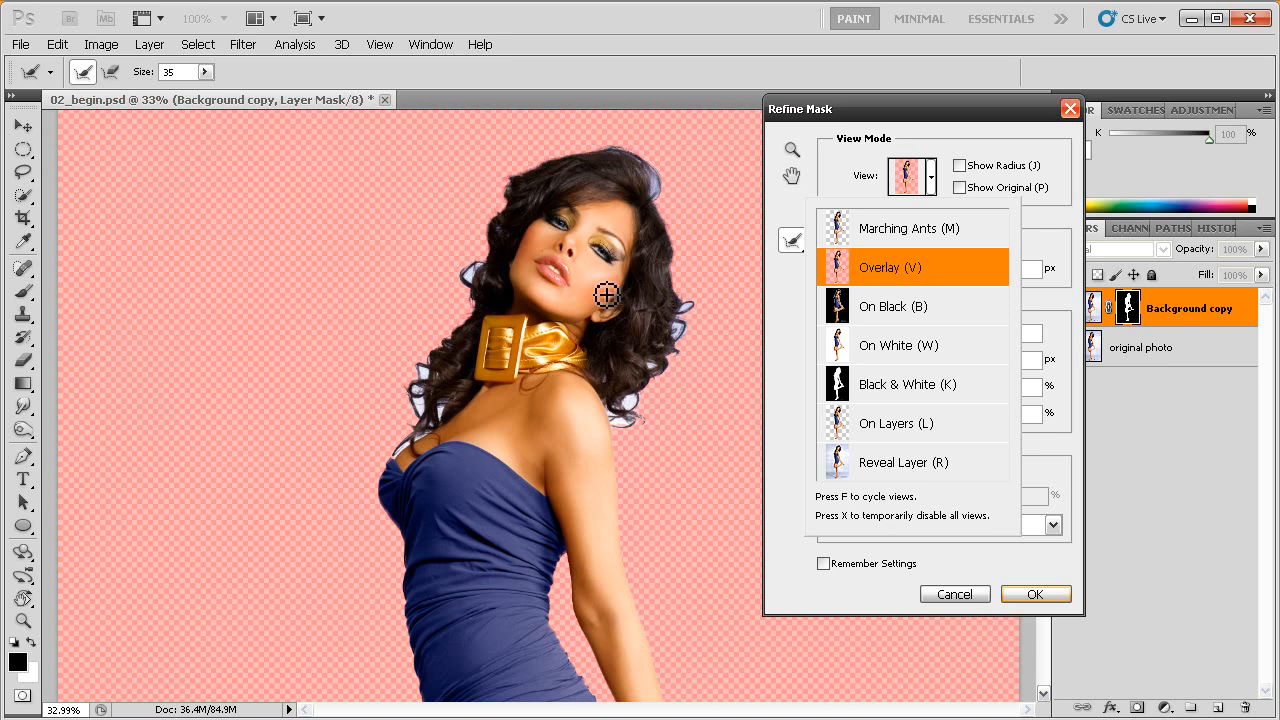
click(917, 125)
mouse_move(895, 120)
mouse_down()
mouse_move(911, 127)
mouse_move(893, 134)
mouse_up()
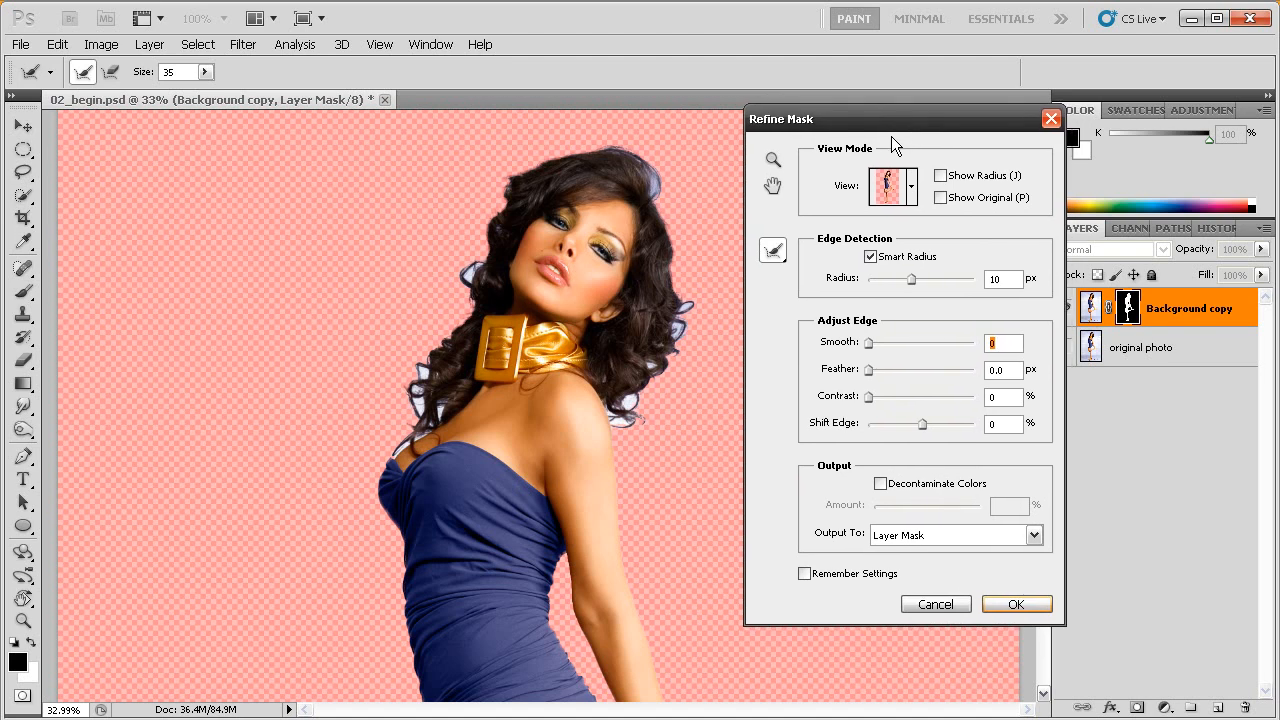
Brush the Refine Radius tool over the pale fringe along the upper back edge of the woman's hair.
click(777, 253)
click(770, 282)
mouse_move(637, 232)
mouse_down()
mouse_move(690, 256)
mouse_move(632, 303)
mouse_up()
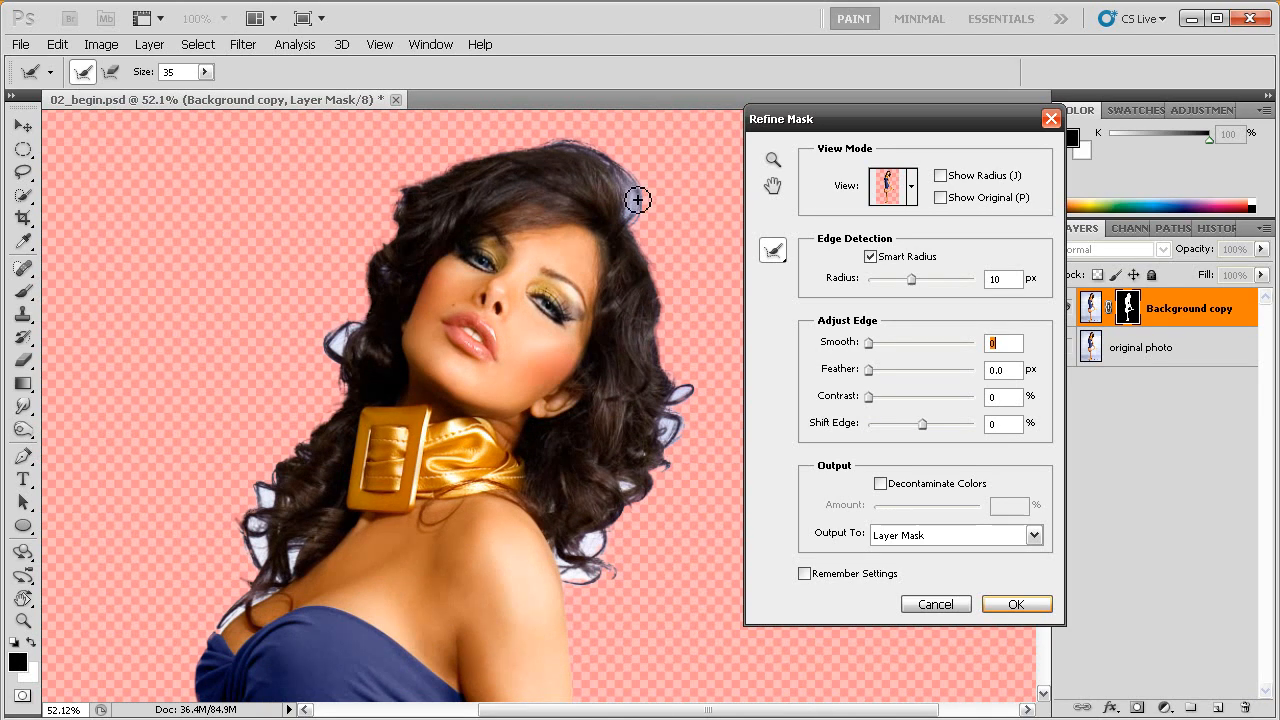
mouse_move(637, 220)
mouse_down()
mouse_move(632, 187)
mouse_move(637, 211)
mouse_move(635, 189)
mouse_move(668, 161)
mouse_up()
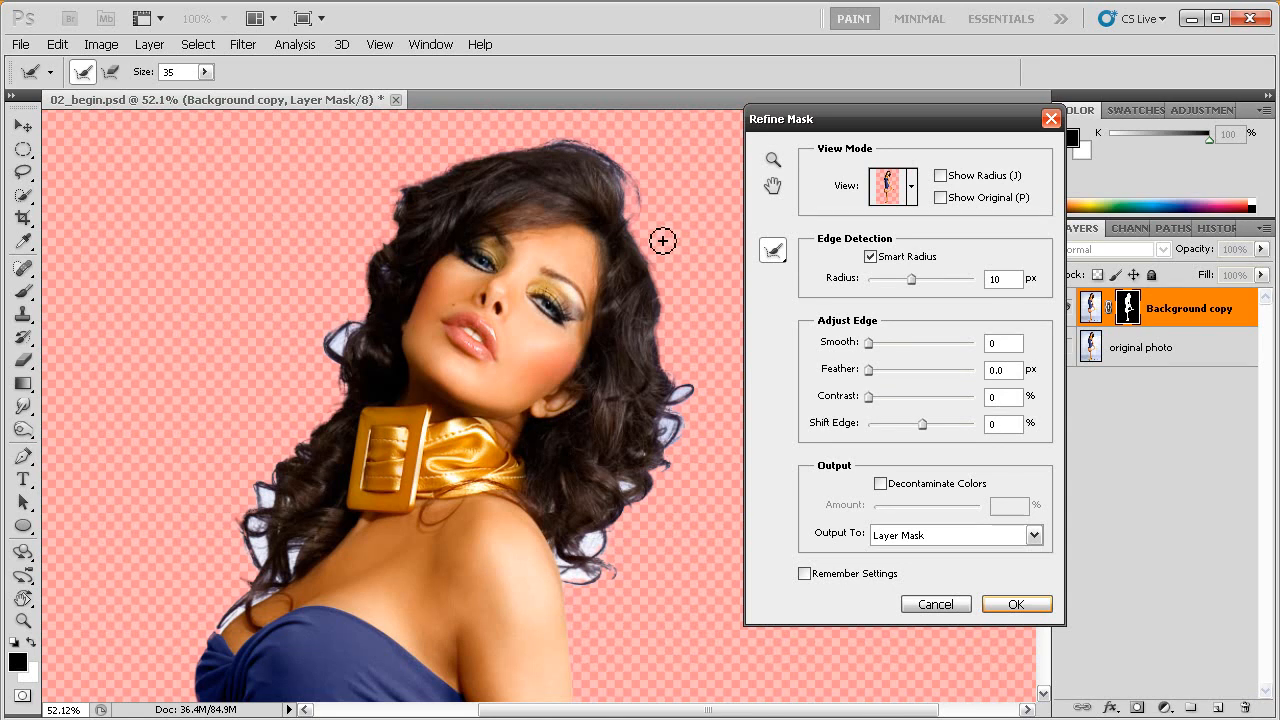
Brush the Refine Radius tool over the loose strands along the back of the head, beside the forehead.
drag(627, 273, 618, 290)
drag(640, 220, 663, 254)
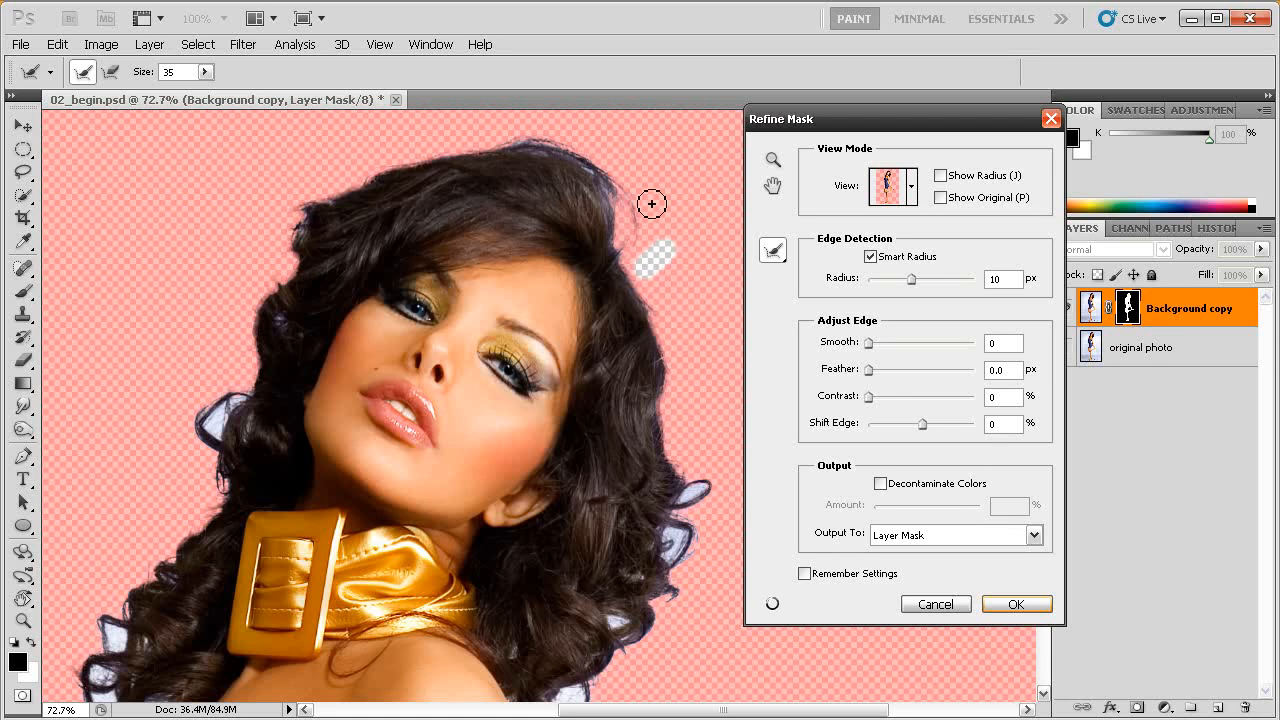
mouse_move(614, 196)
mouse_down()
mouse_move(620, 245)
mouse_move(626, 198)
mouse_up()
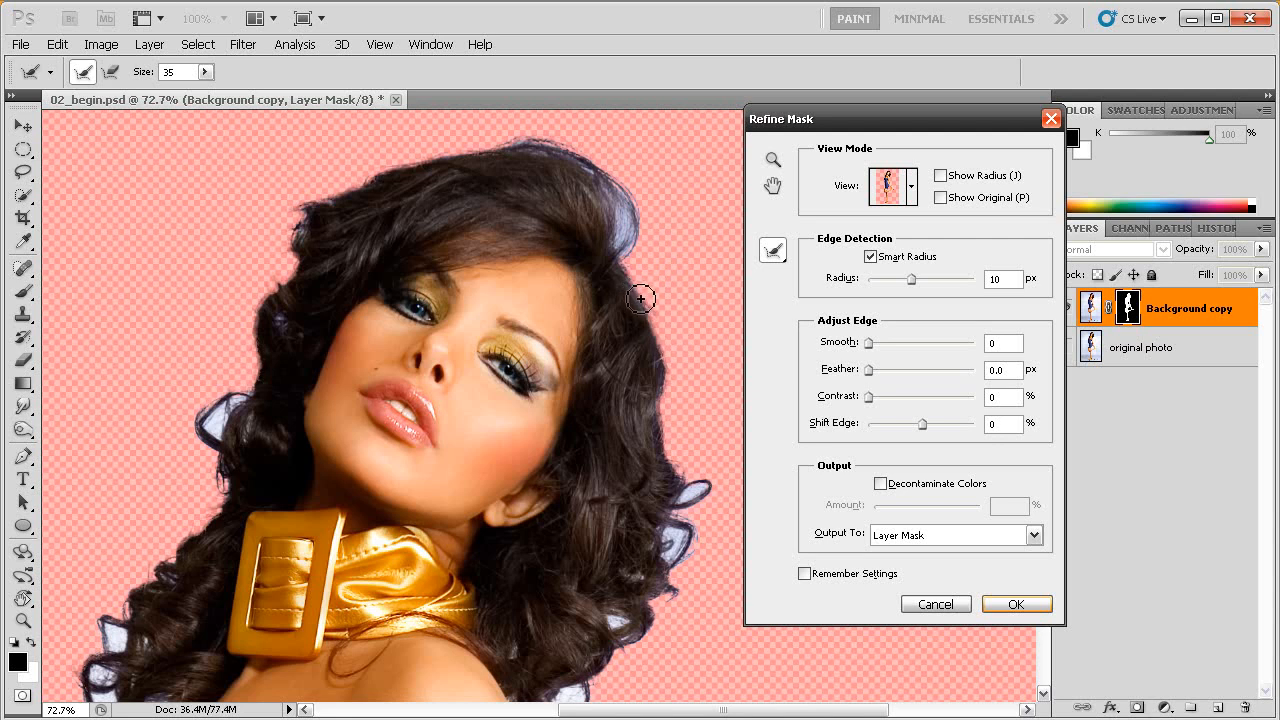
Set the edge detection Radius to 7.5 px and brush Refine Radius over the right-hand curls and the top of the hair.
drag(911, 280, 905, 281)
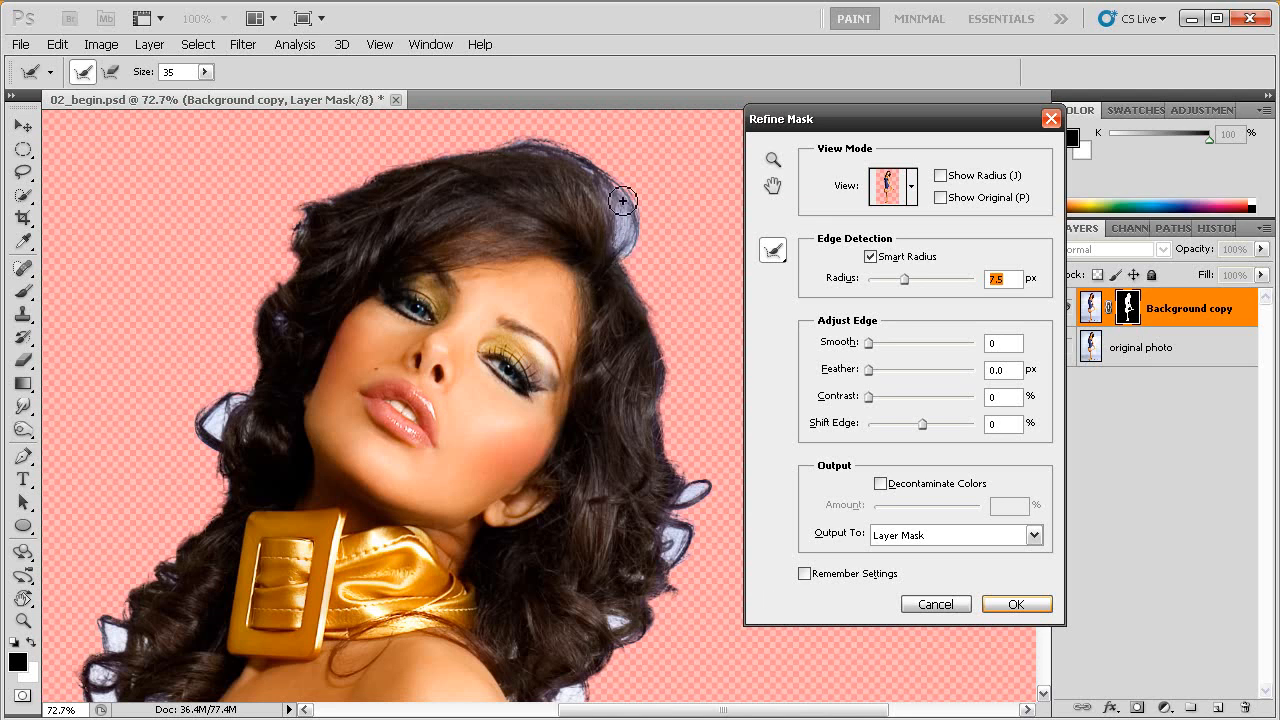
drag(651, 288, 654, 297)
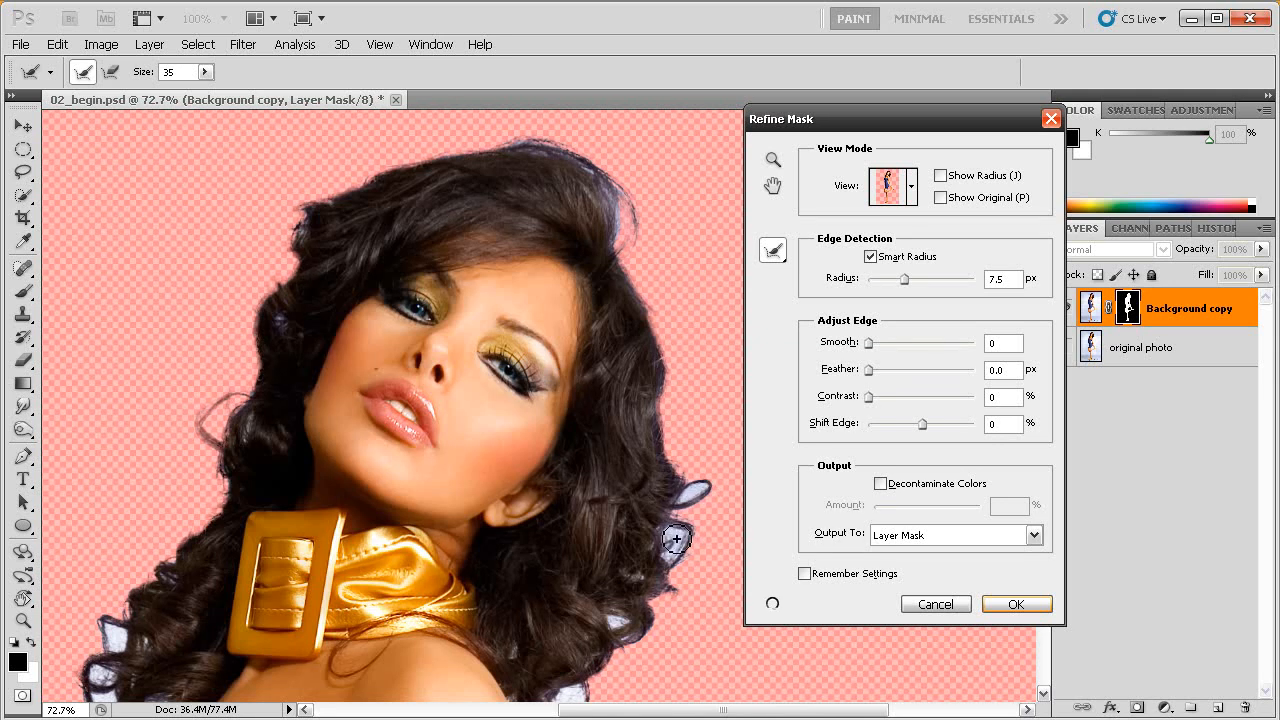
drag(671, 535, 676, 557)
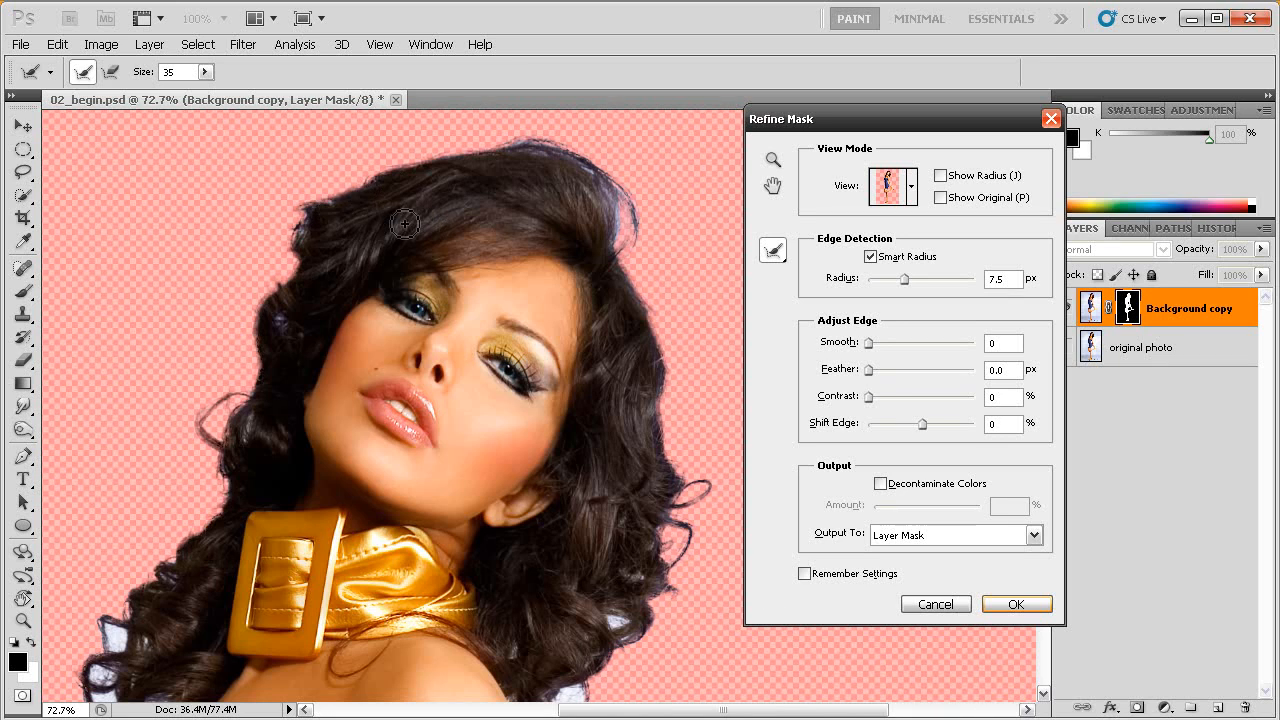
drag(881, 122, 870, 121)
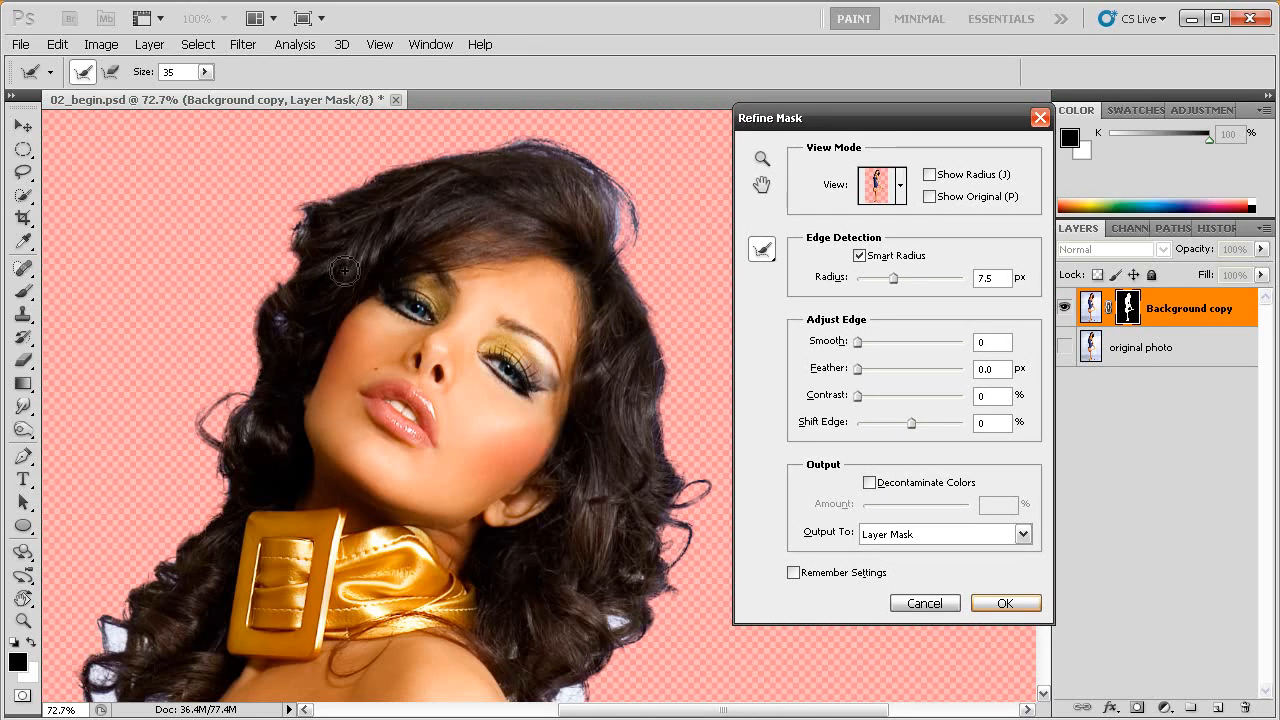
drag(511, 148, 375, 186)
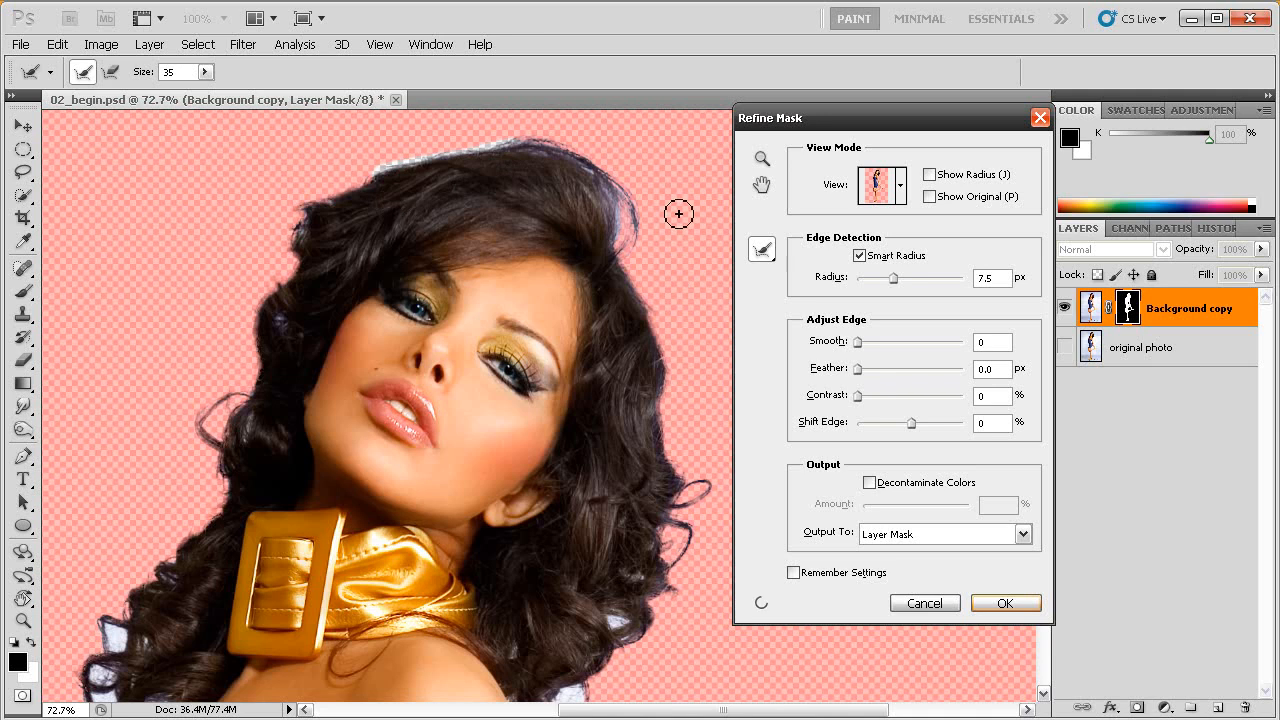
Switch the Refine Mask view mode to On White.
click(899, 194)
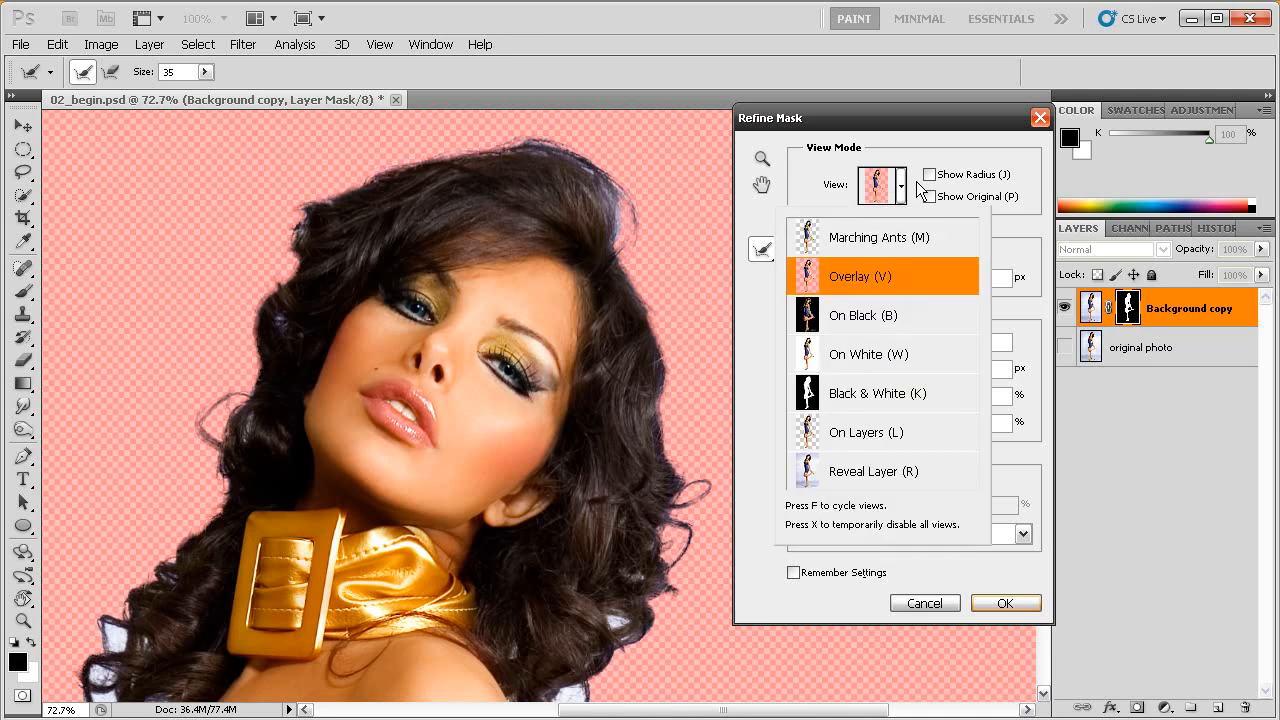
click(847, 356)
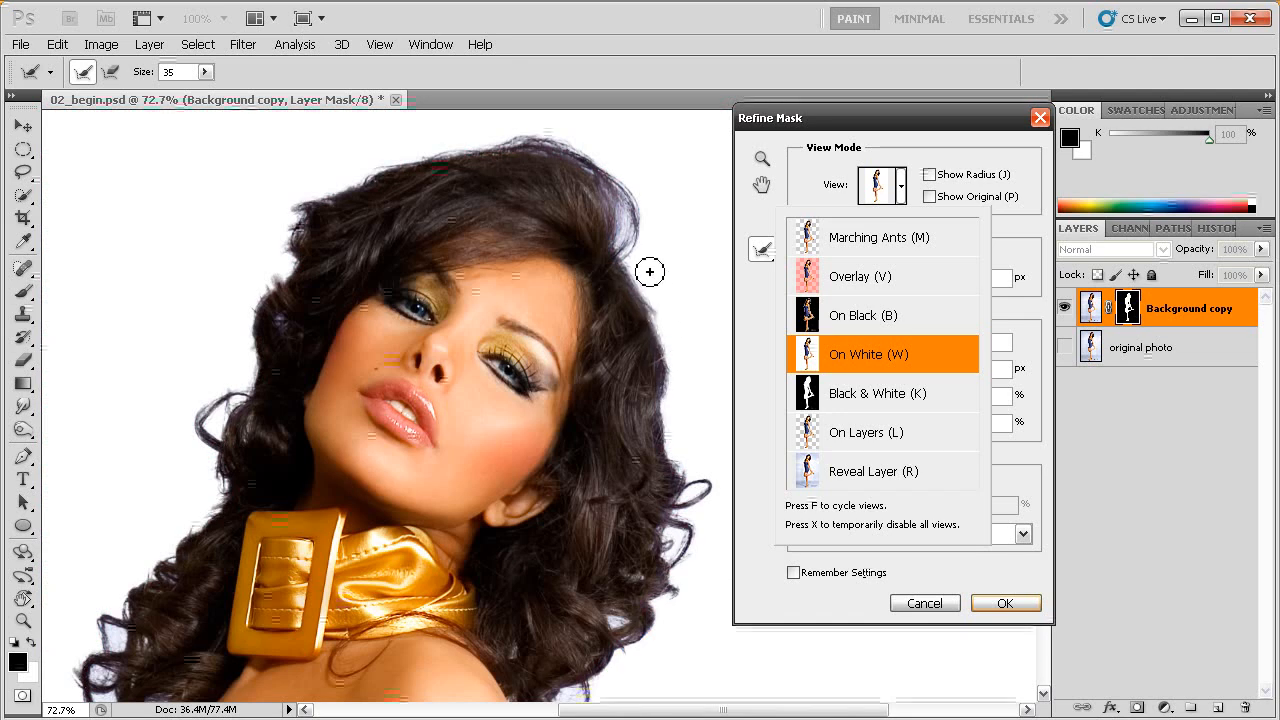
click(741, 323)
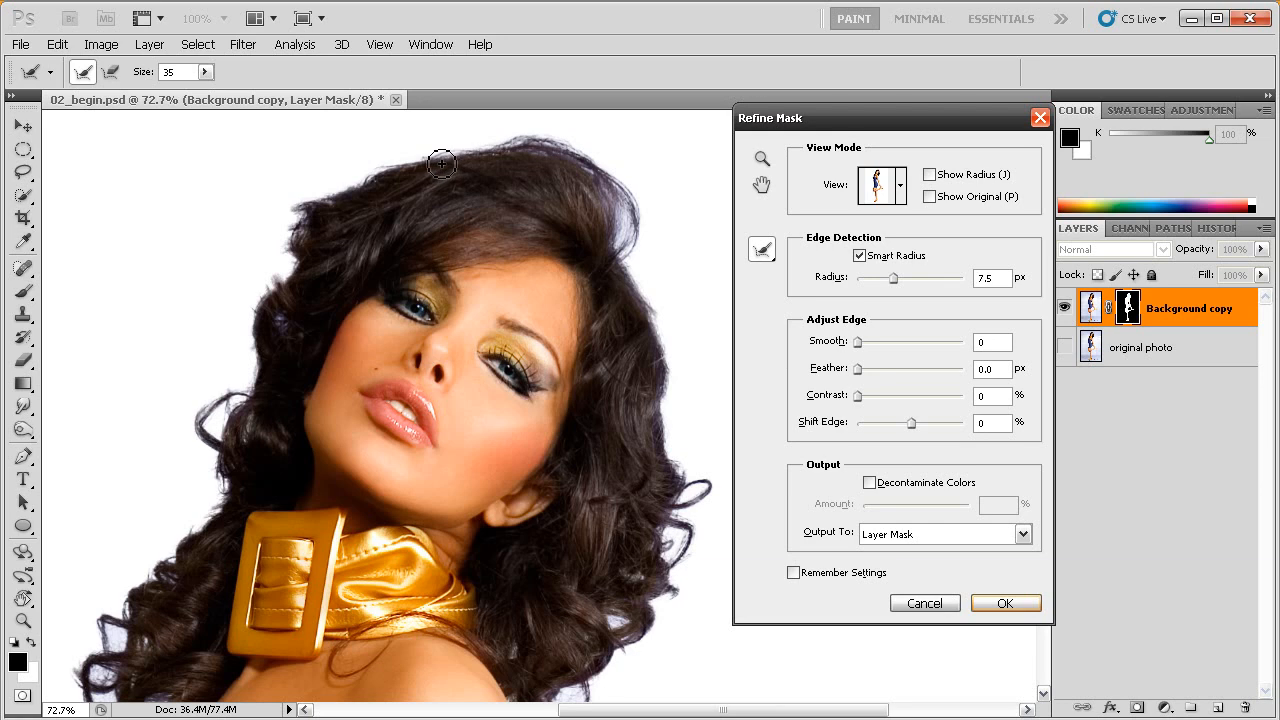
Brush Refine Radius along the crown and down the left edge of the hair to the curls over the shoulder.
mouse_move(341, 194)
mouse_down()
mouse_move(296, 215)
mouse_move(290, 273)
mouse_move(298, 215)
mouse_move(276, 240)
mouse_move(284, 257)
mouse_move(270, 250)
mouse_move(290, 214)
mouse_move(261, 256)
mouse_move(297, 213)
mouse_move(260, 246)
mouse_move(292, 259)
mouse_move(264, 263)
mouse_move(286, 263)
mouse_move(265, 287)
mouse_move(280, 284)
mouse_move(261, 266)
mouse_move(259, 292)
mouse_move(273, 252)
mouse_up()
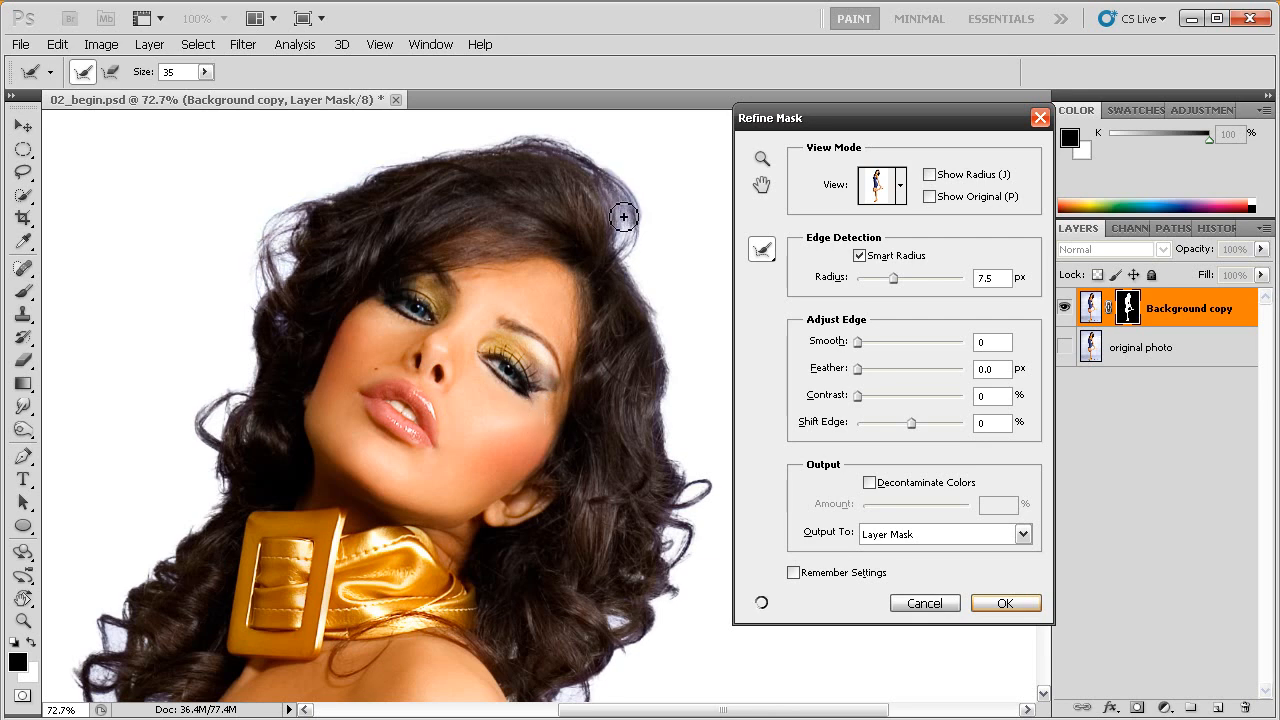
drag(495, 145, 593, 169)
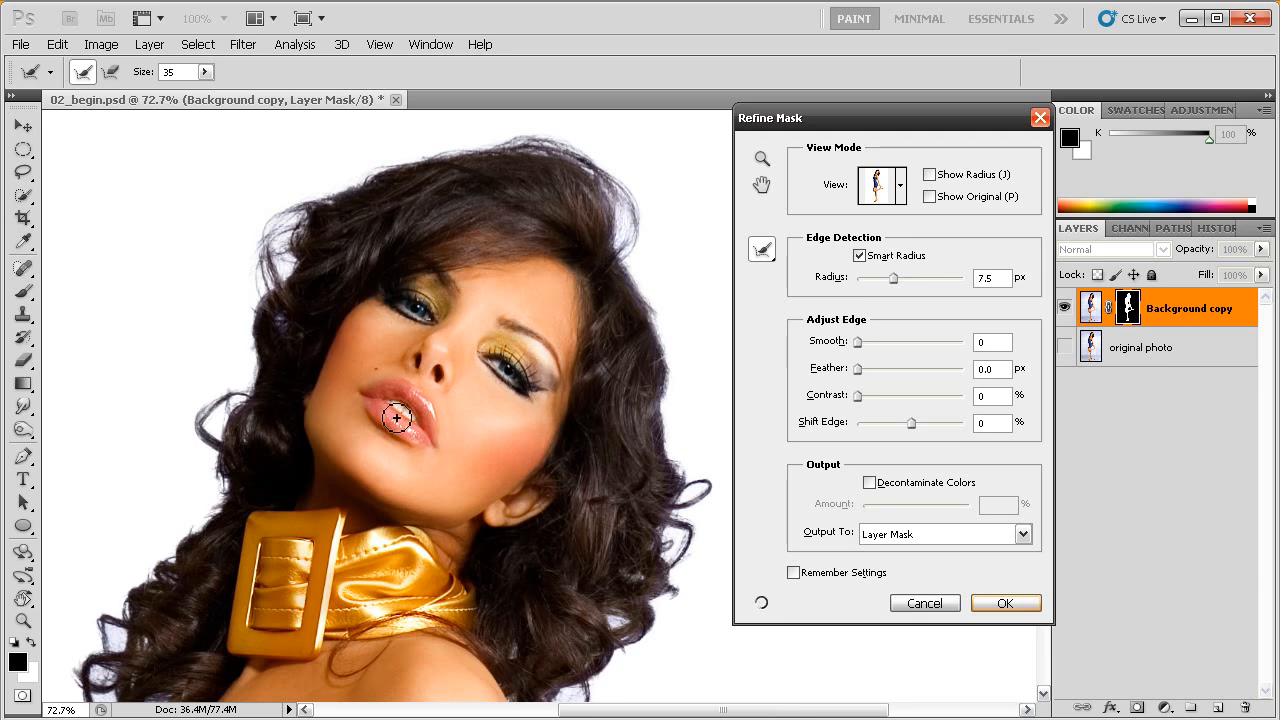
mouse_move(254, 351)
mouse_down()
mouse_move(220, 440)
mouse_move(206, 425)
mouse_move(239, 397)
mouse_move(236, 375)
mouse_up()
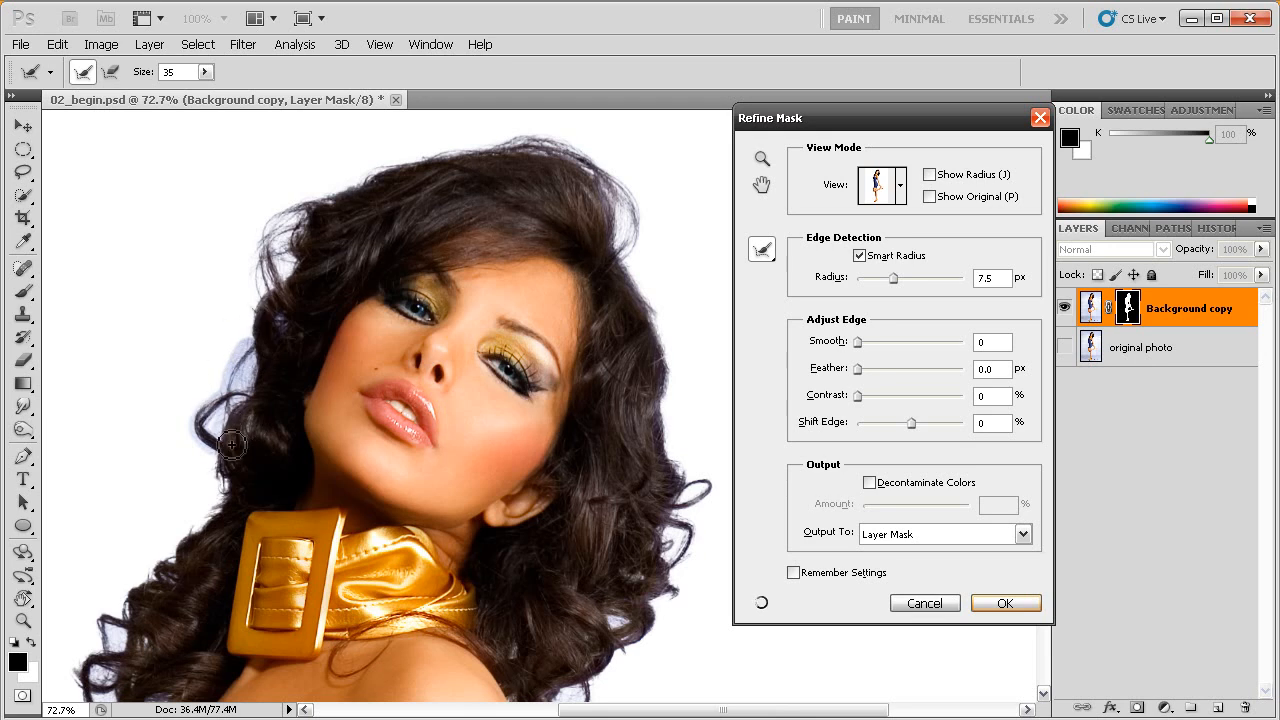
drag(382, 453, 475, 286)
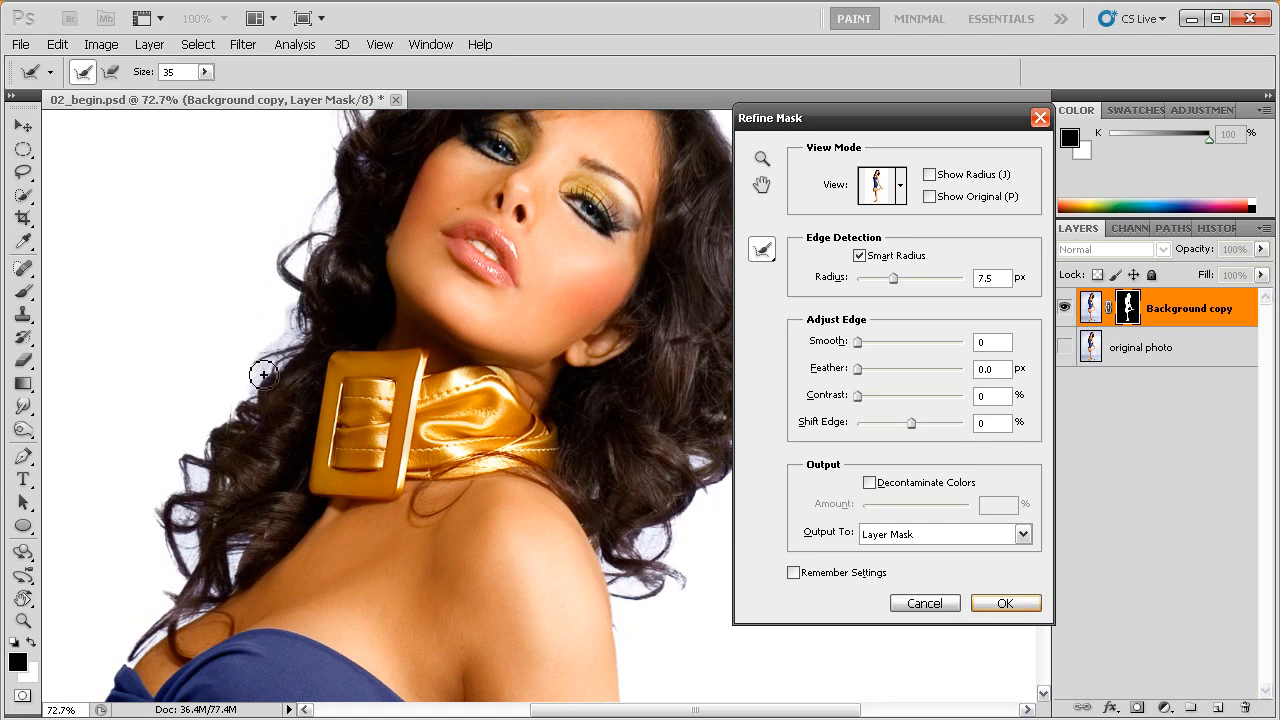
mouse_move(253, 376)
mouse_down()
mouse_move(236, 418)
mouse_move(236, 390)
mouse_move(288, 357)
mouse_move(207, 437)
mouse_move(205, 462)
mouse_move(183, 468)
mouse_move(200, 501)
mouse_move(171, 509)
mouse_move(164, 527)
mouse_move(144, 484)
mouse_move(187, 530)
mouse_move(169, 528)
mouse_move(195, 575)
mouse_move(136, 651)
mouse_up()
drag(192, 614, 252, 530)
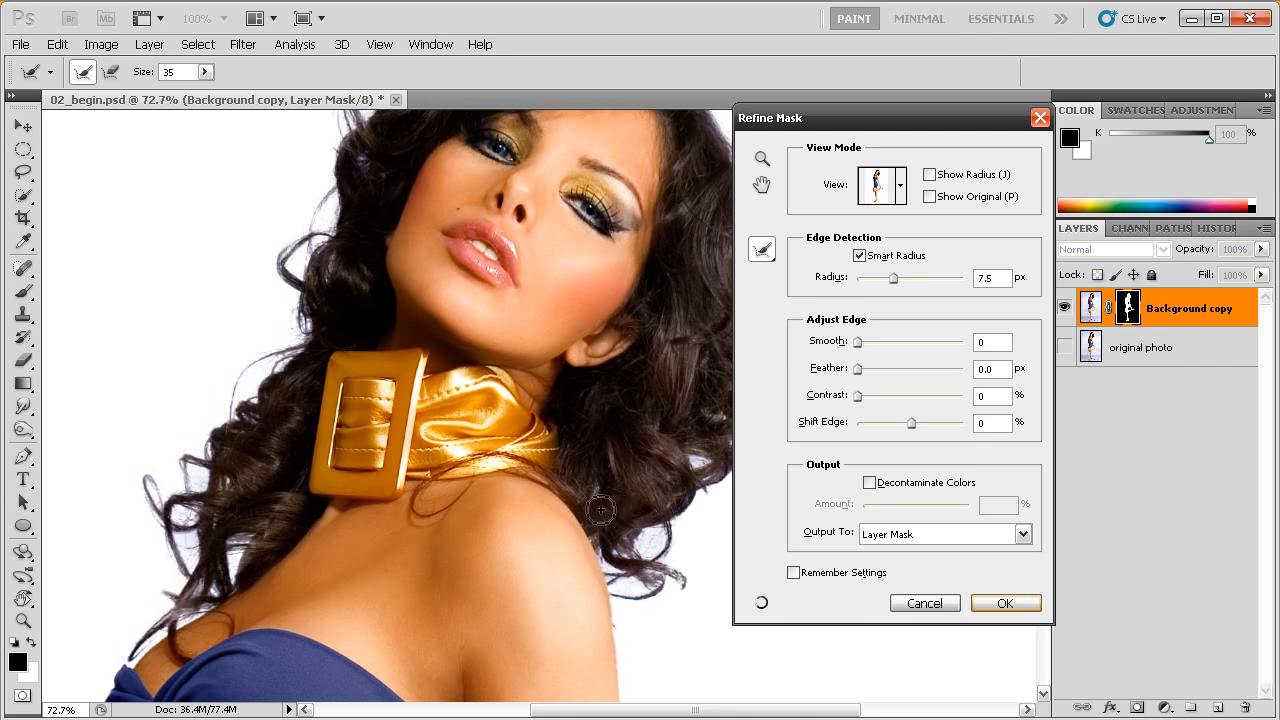
Brush Refine Radius down the right edge of the hair, from beside the forehead to the lowest curls.
drag(661, 513, 384, 570)
drag(483, 438, 478, 472)
drag(534, 346, 530, 365)
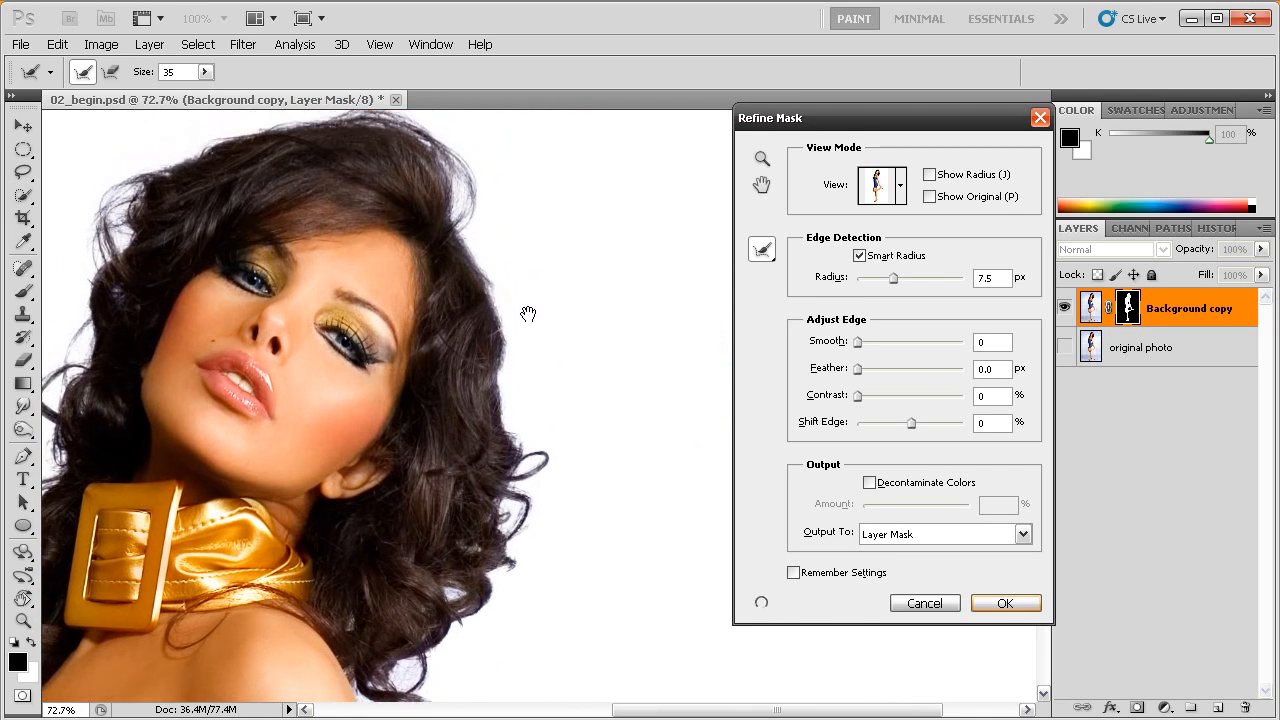
mouse_move(460, 242)
mouse_down()
mouse_move(504, 328)
mouse_move(456, 200)
mouse_move(499, 311)
mouse_move(492, 386)
mouse_move(508, 336)
mouse_move(499, 418)
mouse_move(514, 330)
mouse_move(509, 417)
mouse_move(502, 299)
mouse_move(528, 344)
mouse_move(496, 288)
mouse_move(529, 356)
mouse_move(509, 458)
mouse_move(529, 379)
mouse_move(516, 444)
mouse_move(543, 459)
mouse_move(511, 487)
mouse_move(539, 463)
mouse_move(523, 440)
mouse_move(543, 449)
mouse_move(507, 500)
mouse_move(520, 514)
mouse_move(508, 541)
mouse_move(510, 512)
mouse_move(490, 516)
mouse_move(498, 574)
mouse_up()
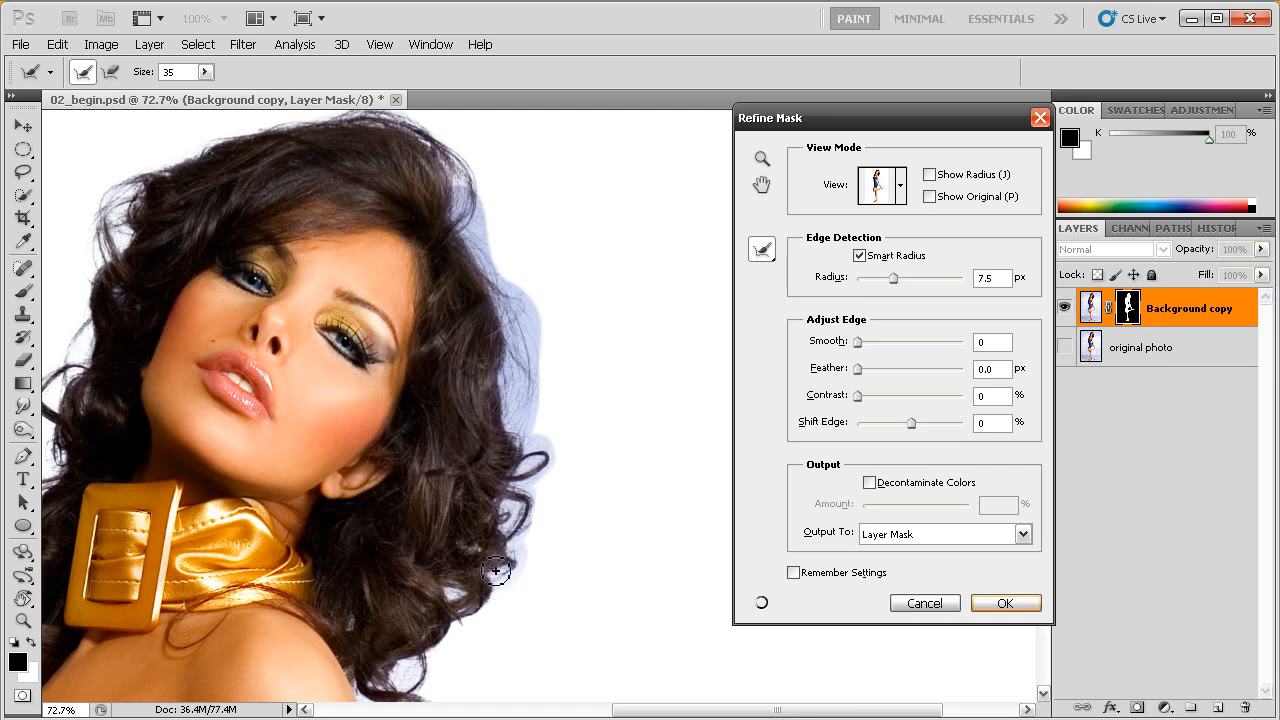
drag(520, 530, 535, 496)
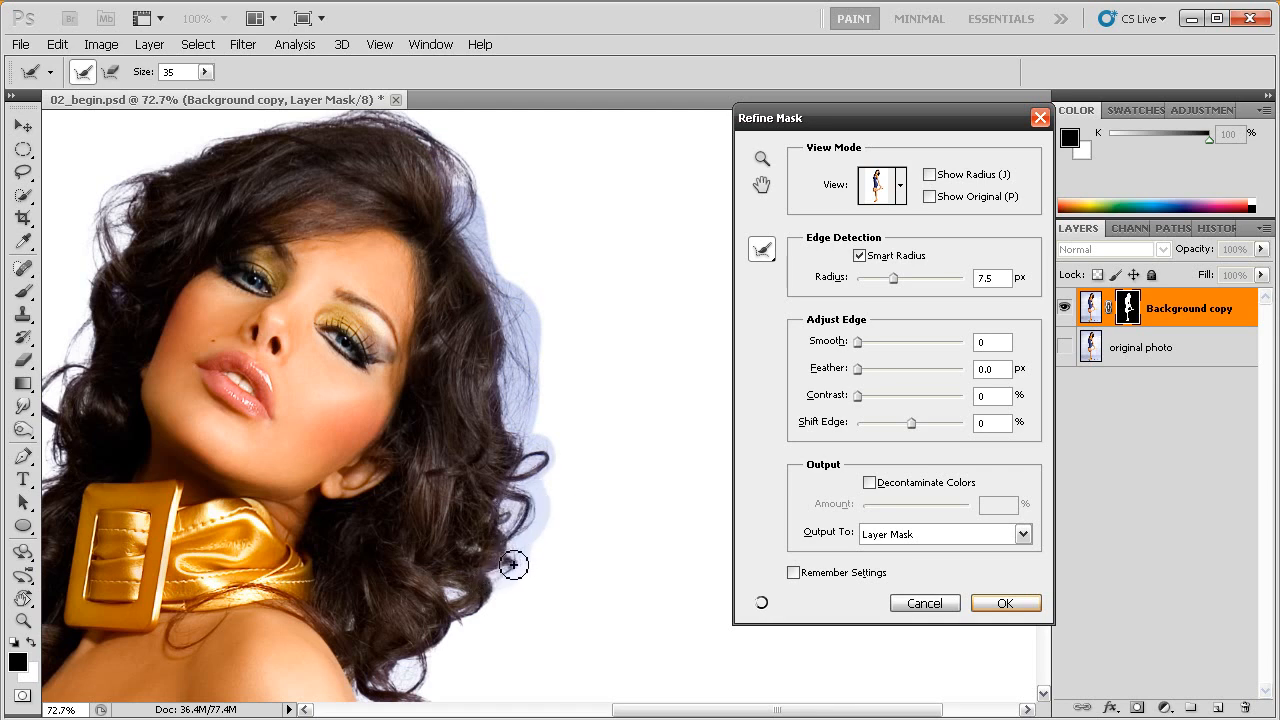
mouse_move(491, 590)
mouse_down()
mouse_move(455, 622)
mouse_move(476, 616)
mouse_move(451, 646)
mouse_move(413, 656)
mouse_move(394, 688)
mouse_up()
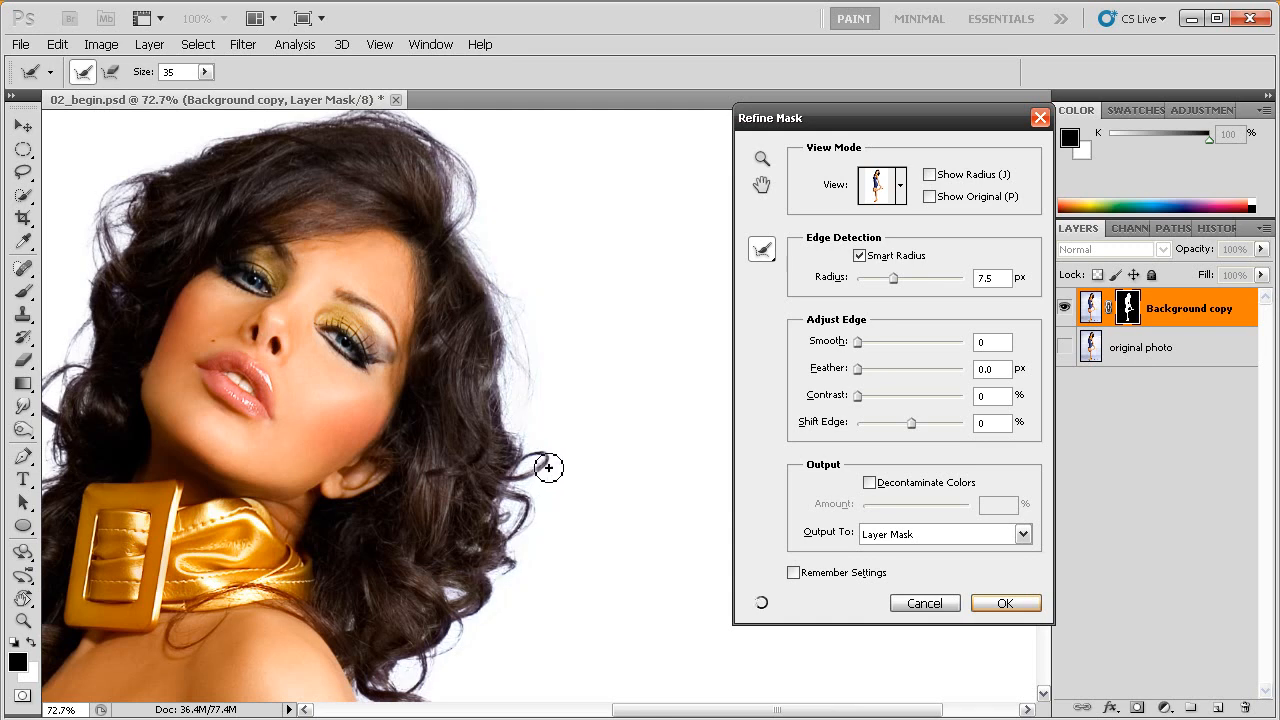
Check the cutout edges from the shoulder down to the feet and brush Refine Radius under the toe of the standing shoe.
drag(554, 408, 644, 218)
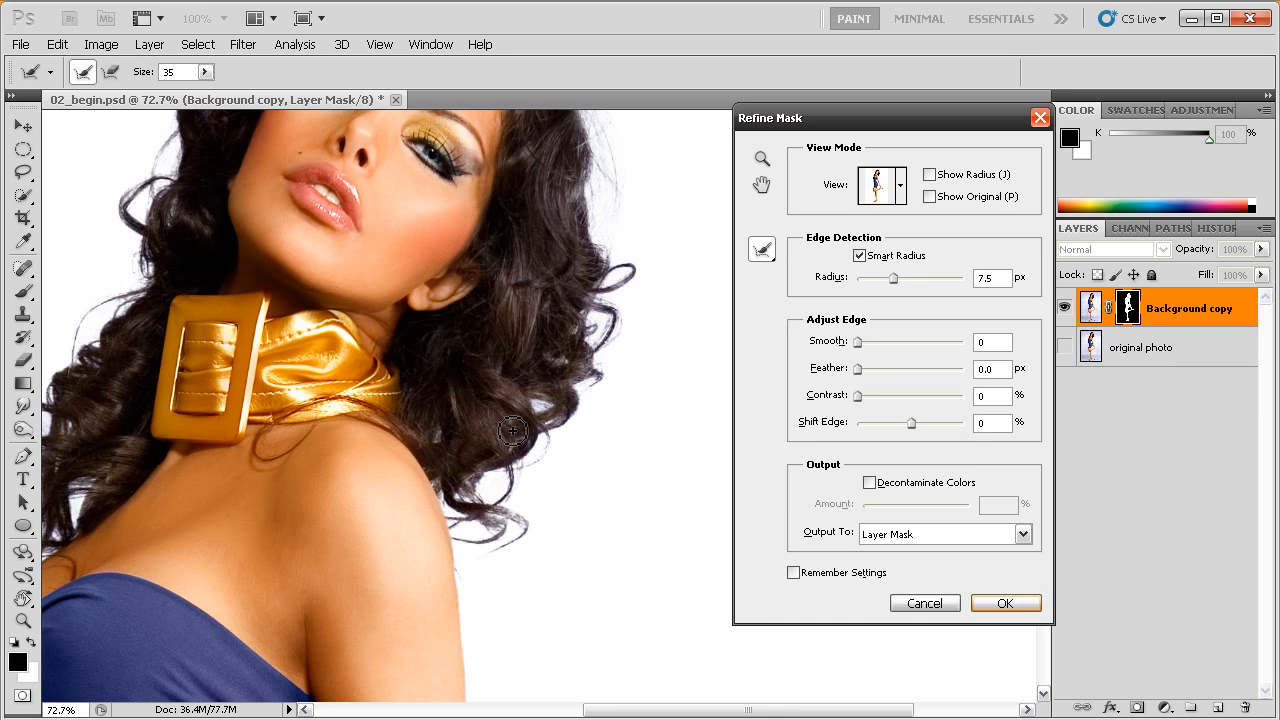
mouse_move(460, 500)
mouse_down()
mouse_move(525, 357)
mouse_move(556, 322)
mouse_up()
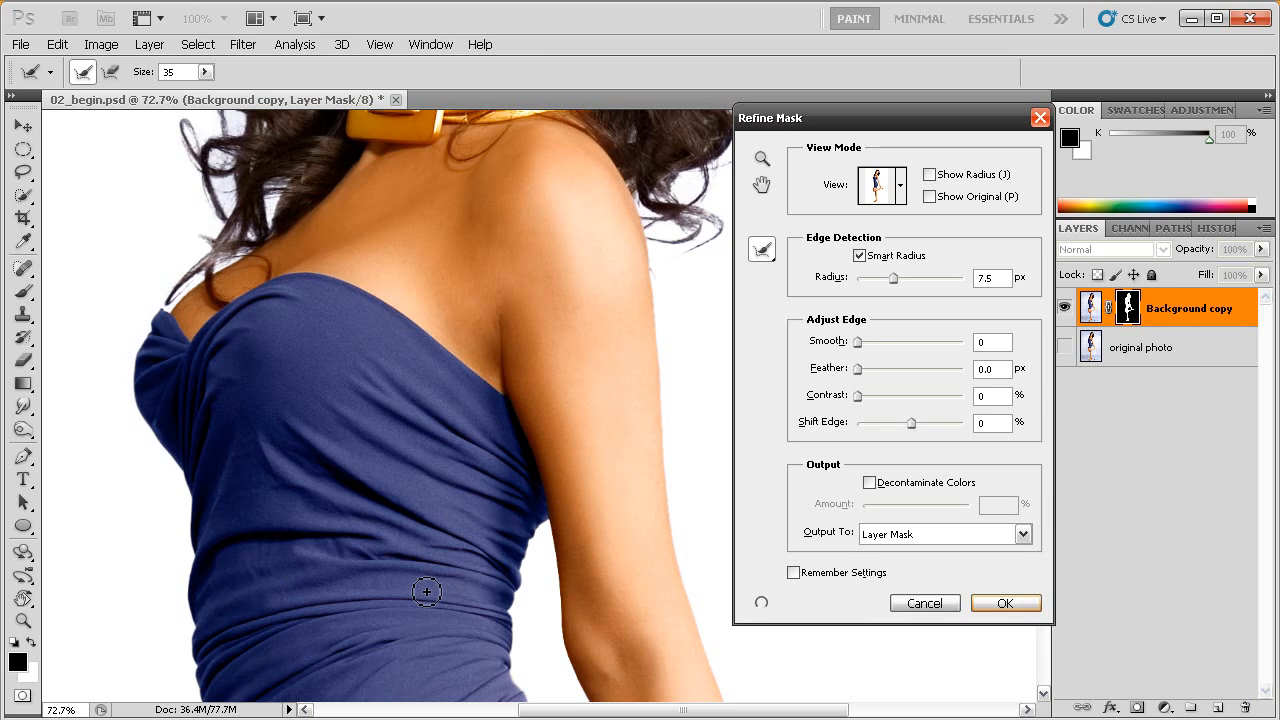
drag(547, 337, 494, 210)
drag(519, 380, 442, 262)
drag(596, 376, 546, 273)
drag(561, 515, 516, 408)
drag(859, 116, 948, 119)
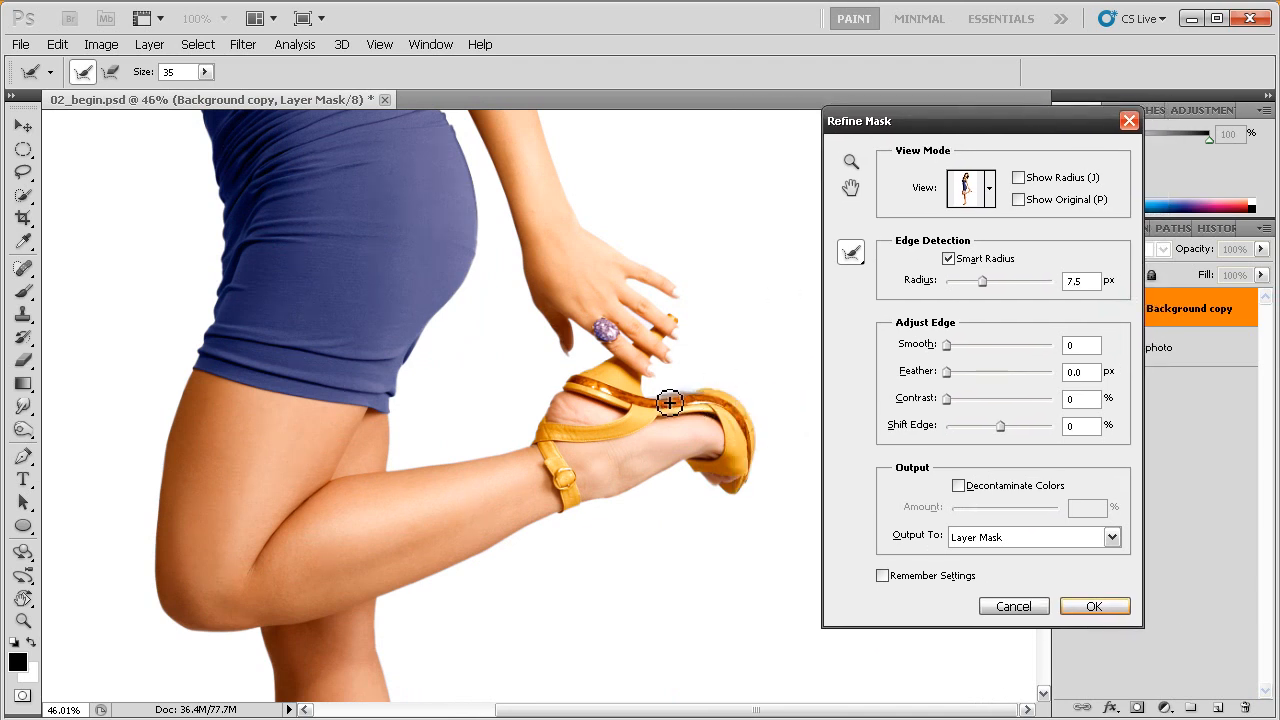
mouse_move(560, 504)
mouse_down()
mouse_move(513, 538)
mouse_move(549, 271)
mouse_up()
scroll(520, 480, down, 8)
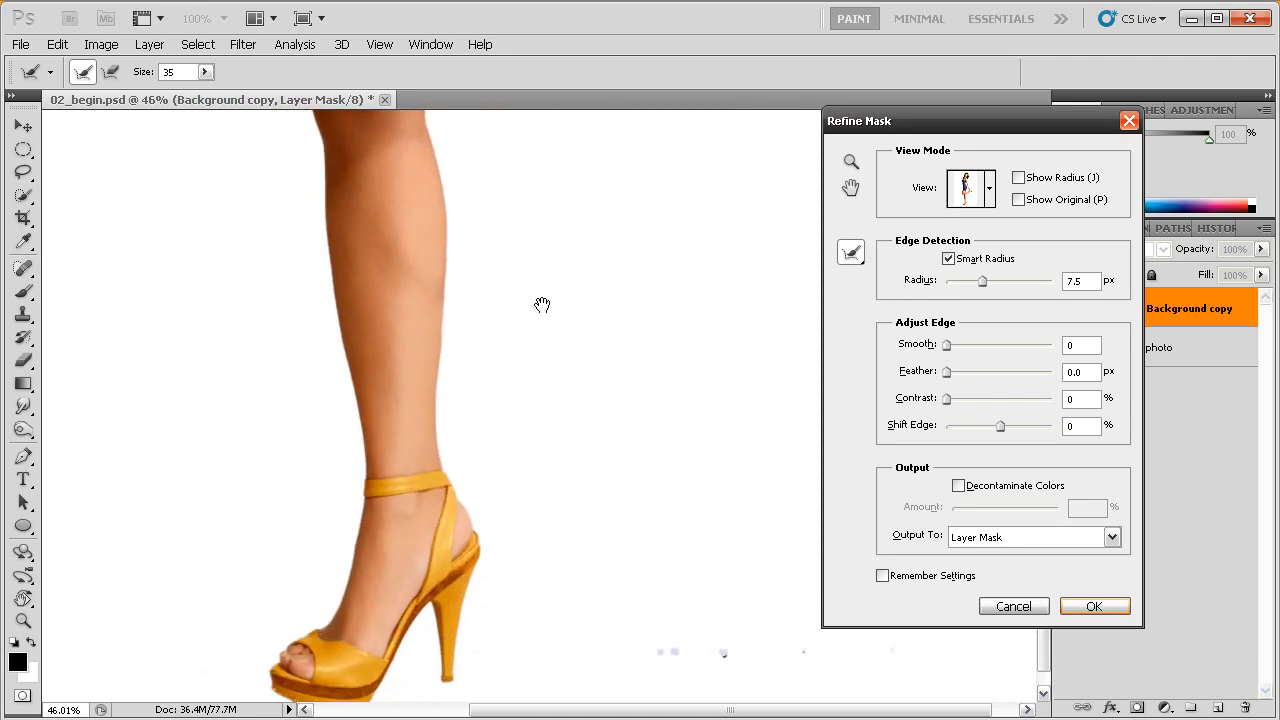
drag(536, 436, 560, 359)
mouse_move(309, 657)
mouse_down()
mouse_move(344, 679)
mouse_move(312, 661)
mouse_move(355, 671)
mouse_move(310, 651)
mouse_move(287, 670)
mouse_move(398, 655)
mouse_up()
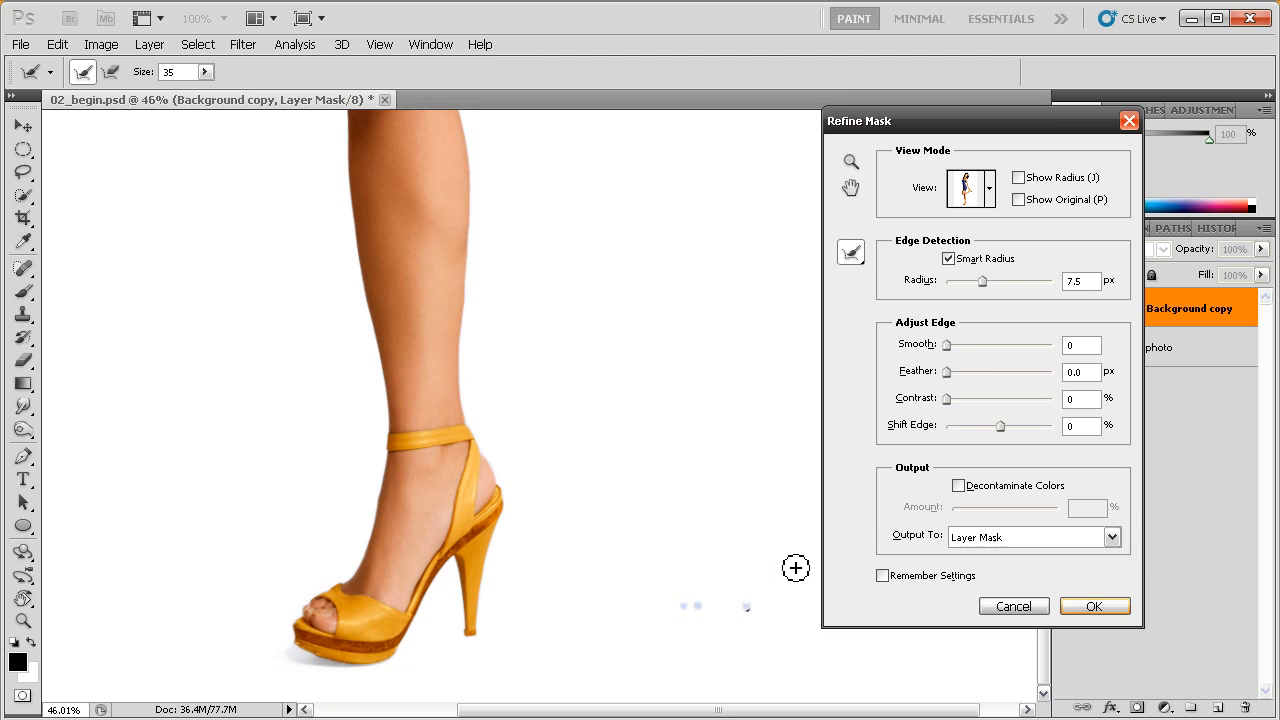
Return to the head and touch up the right hair edge above the ear with Refine Radius.
drag(977, 128, 880, 129)
drag(646, 220, 495, 556)
drag(490, 170, 511, 563)
drag(508, 243, 489, 543)
drag(513, 178, 518, 322)
drag(530, 256, 556, 268)
click(556, 268)
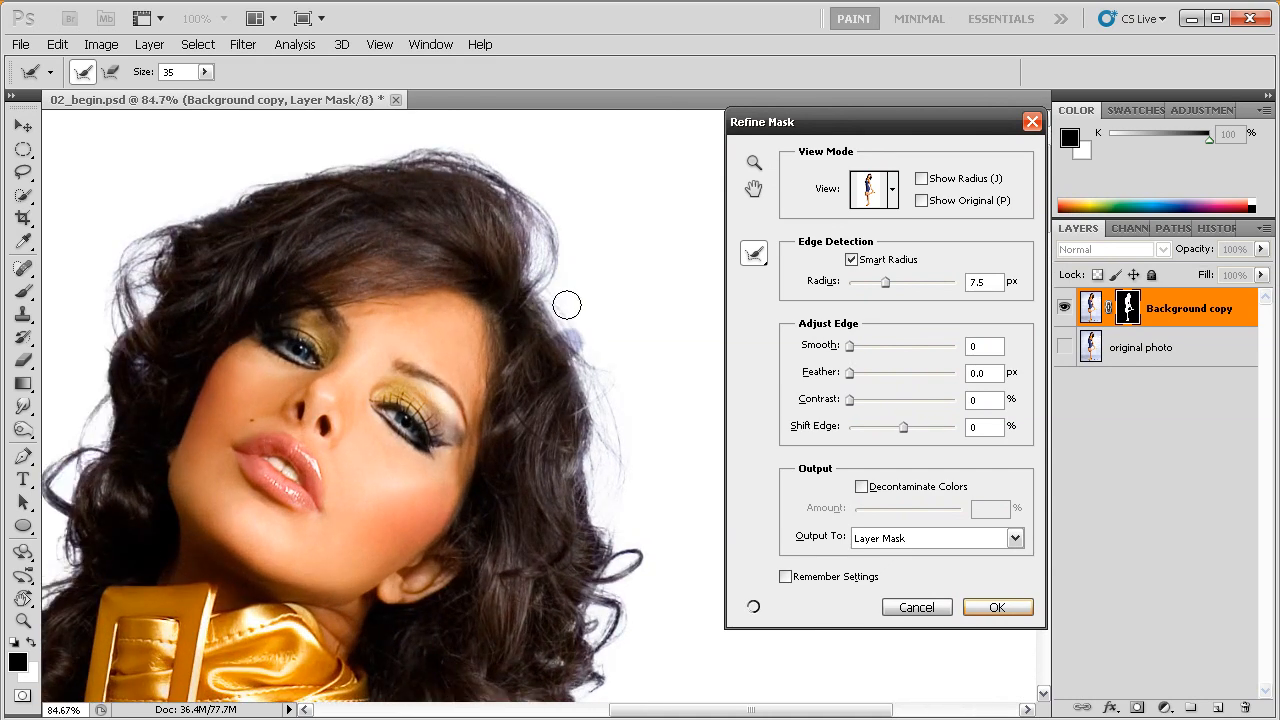
drag(251, 391, 337, 308)
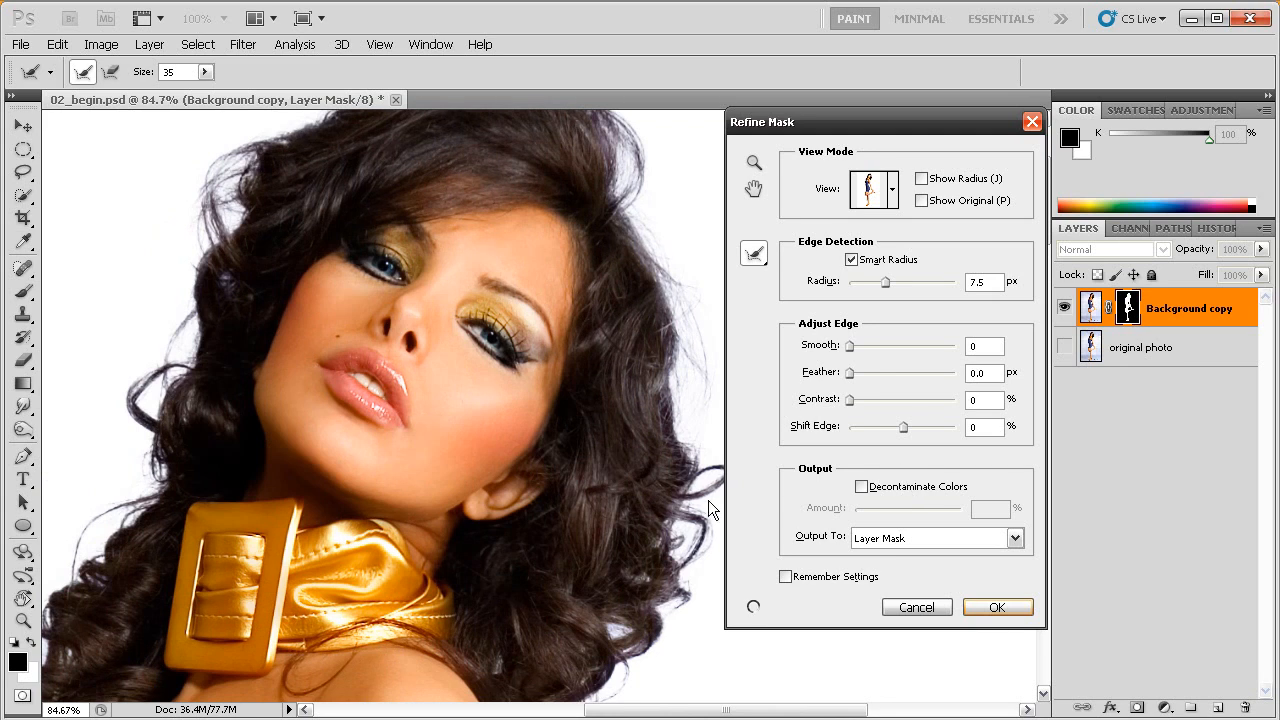
drag(595, 354, 580, 420)
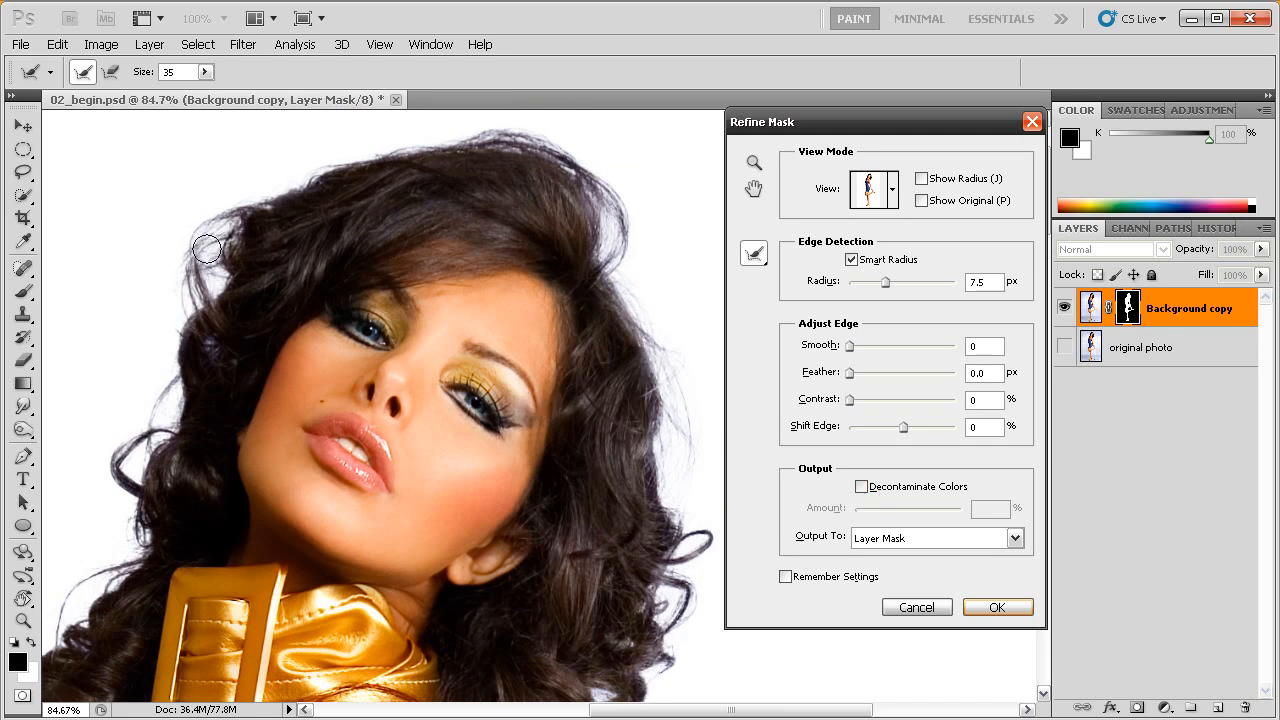
Enable Decontaminate Colors with an Amount of 50%.
click(862, 487)
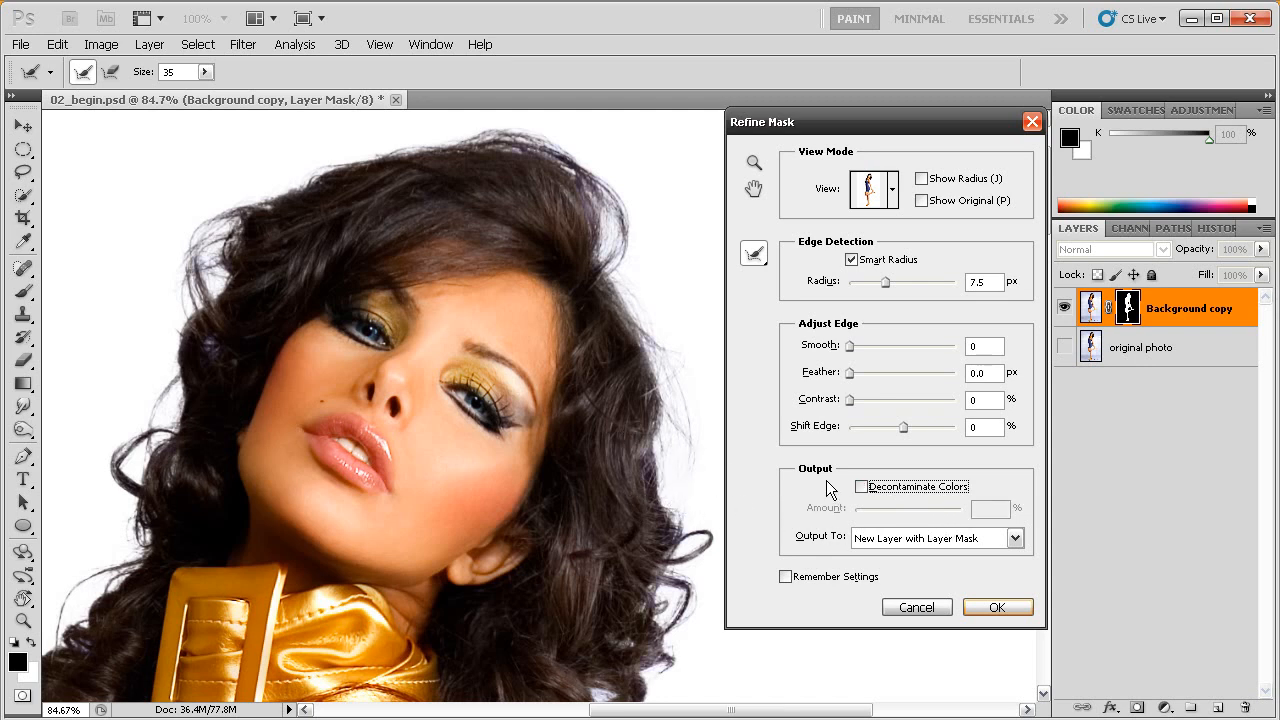
drag(882, 122, 945, 105)
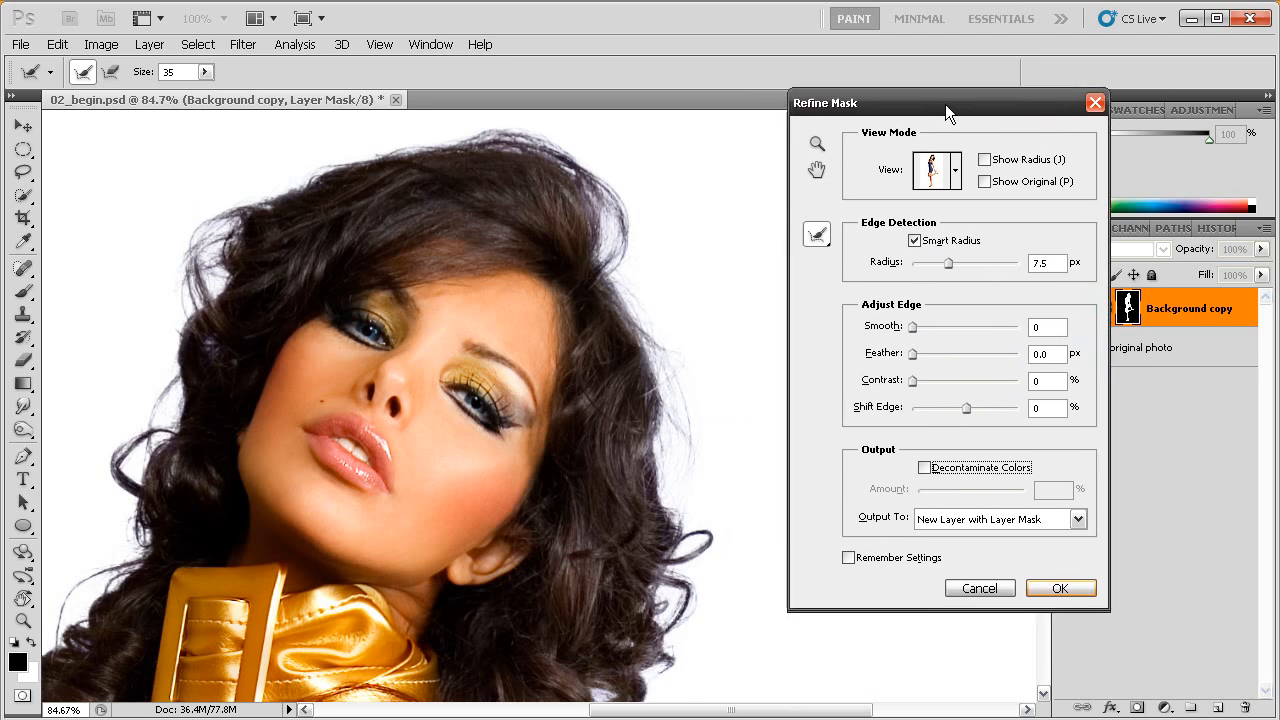
click(923, 470)
Examine the decontaminated edges around the curls, shoulder and body against the white preview.
drag(721, 593, 701, 500)
mouse_move(556, 492)
mouse_down()
mouse_move(617, 577)
mouse_move(644, 292)
mouse_up()
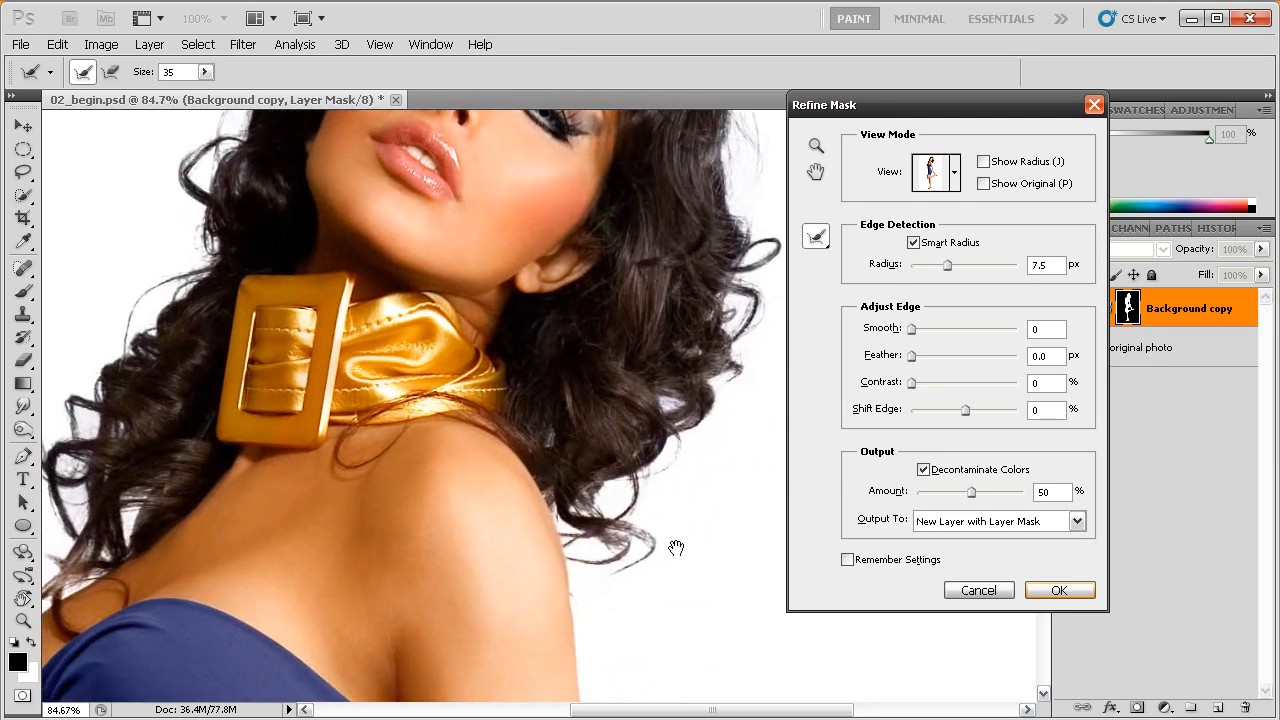
alt+click(714, 503)
drag(686, 548, 608, 409)
drag(604, 520, 588, 341)
drag(630, 435, 628, 580)
drag(631, 348, 626, 500)
drag(656, 391, 648, 472)
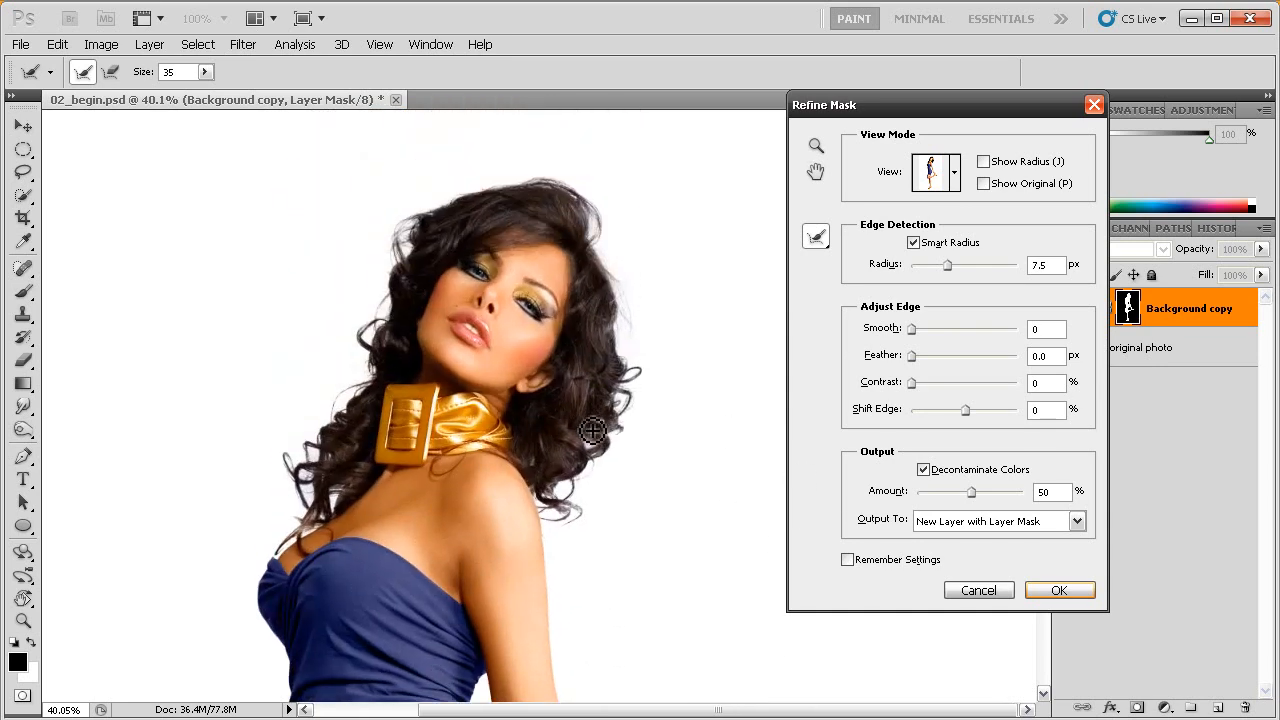
Keep the output as New Layer with Layer Mask and apply the mask refinement.
drag(913, 103, 797, 89)
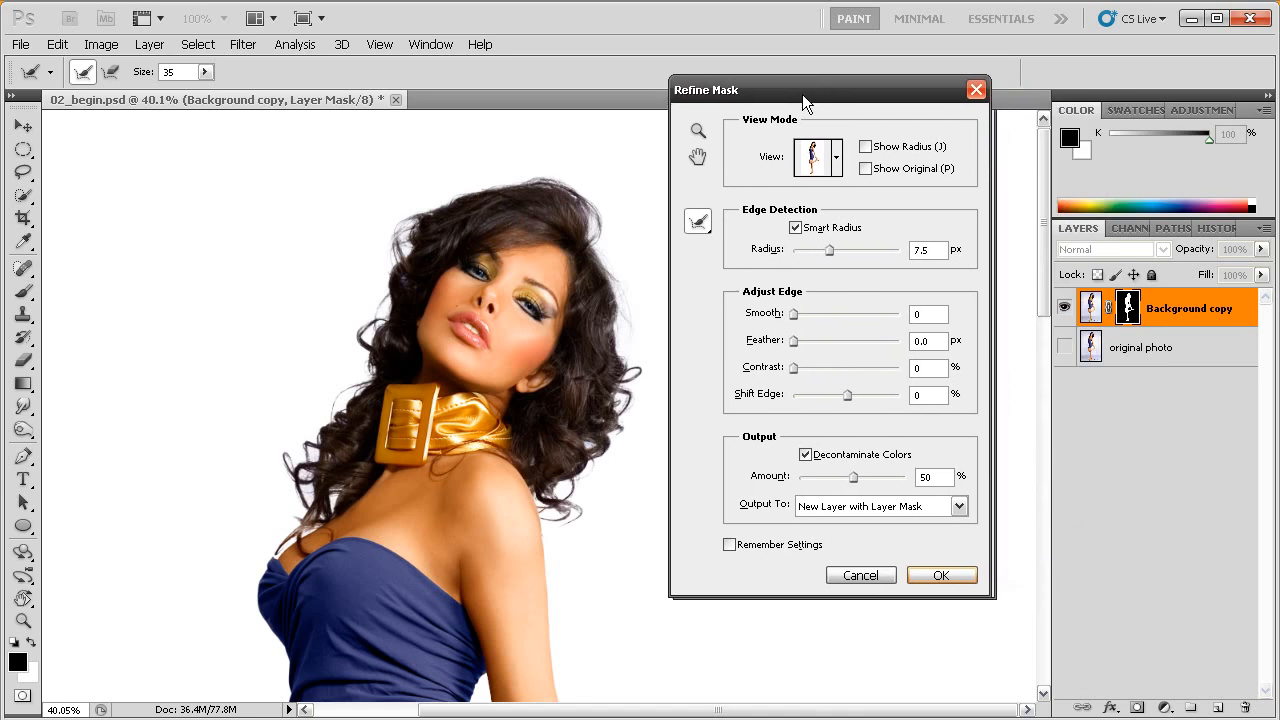
click(959, 508)
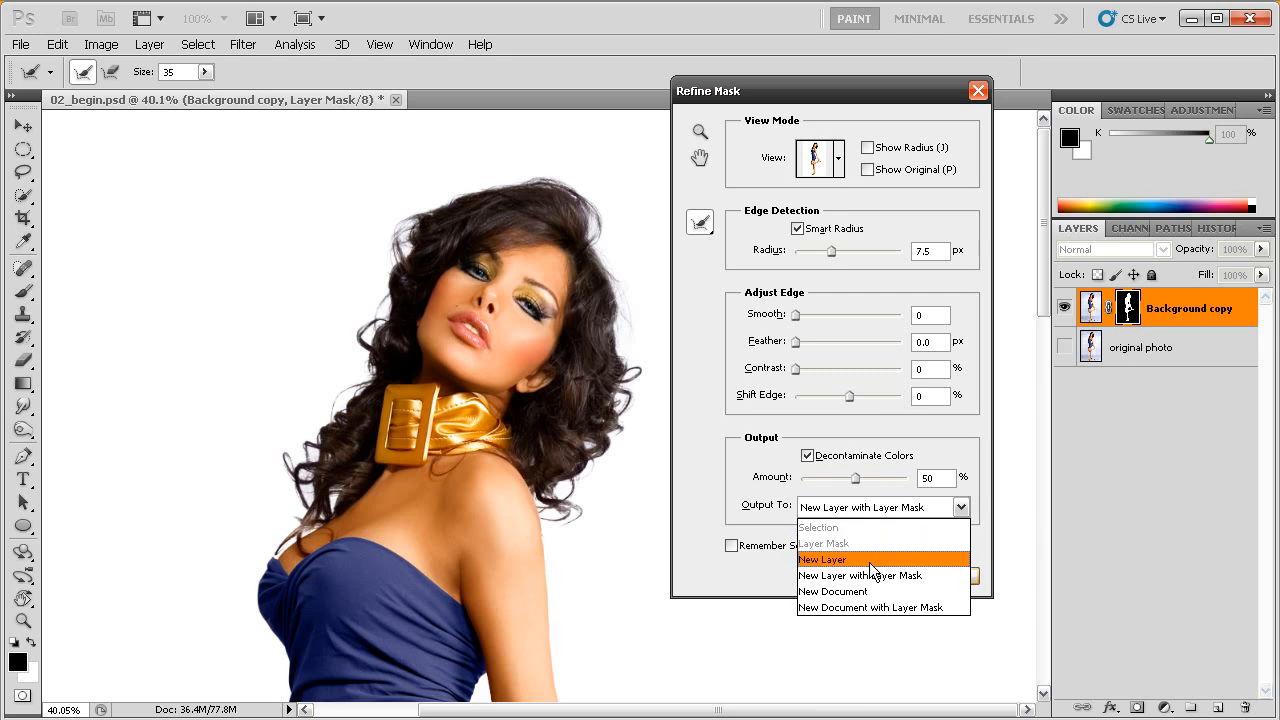
click(981, 484)
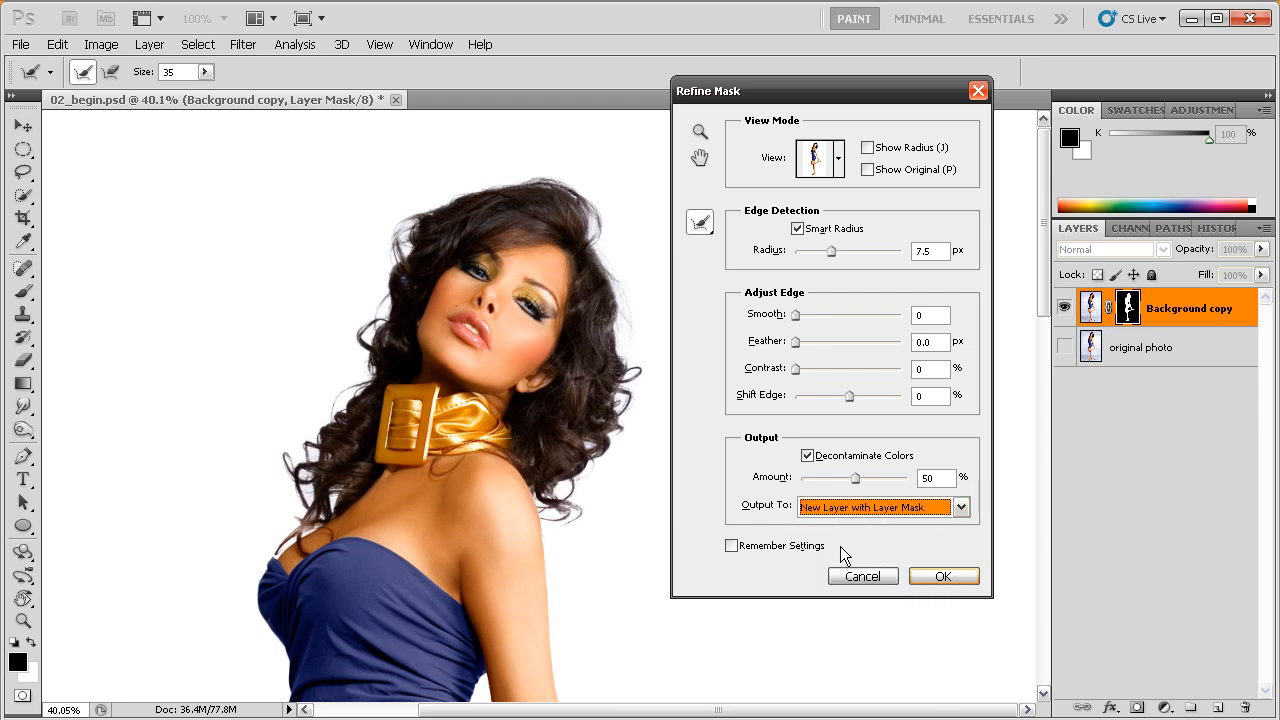
click(940, 576)
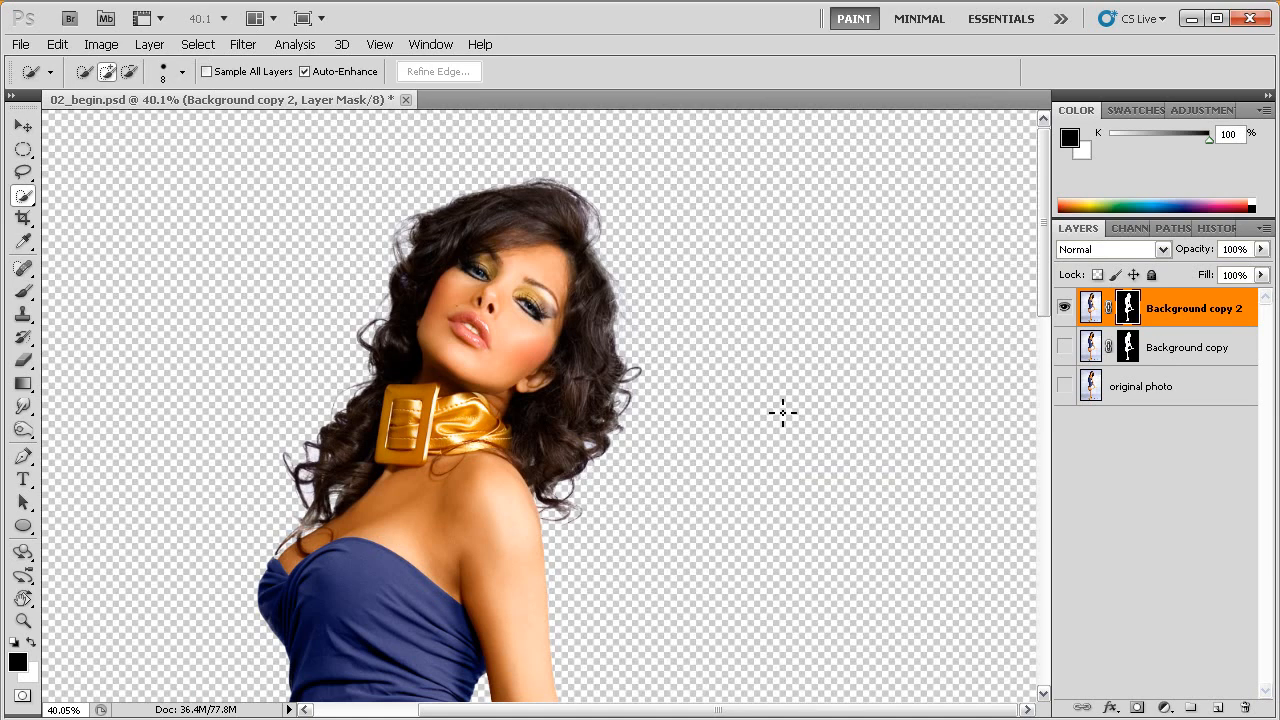
Delete the hidden "Background copy" layer, keeping the masked "Background copy 2" layer and the original photo.
scroll(711, 466, down, 5)
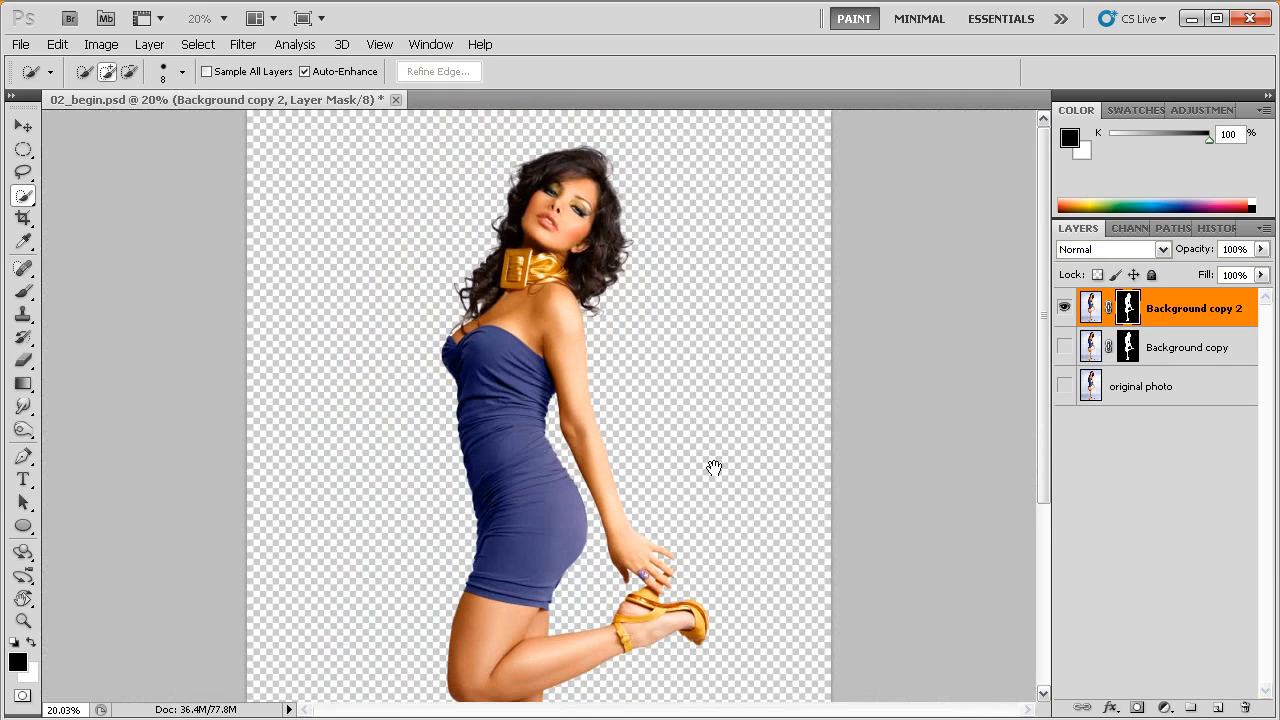
mouse_move(714, 467)
mouse_down()
mouse_move(700, 434)
mouse_move(726, 463)
mouse_up()
drag(1090, 350, 1243, 706)
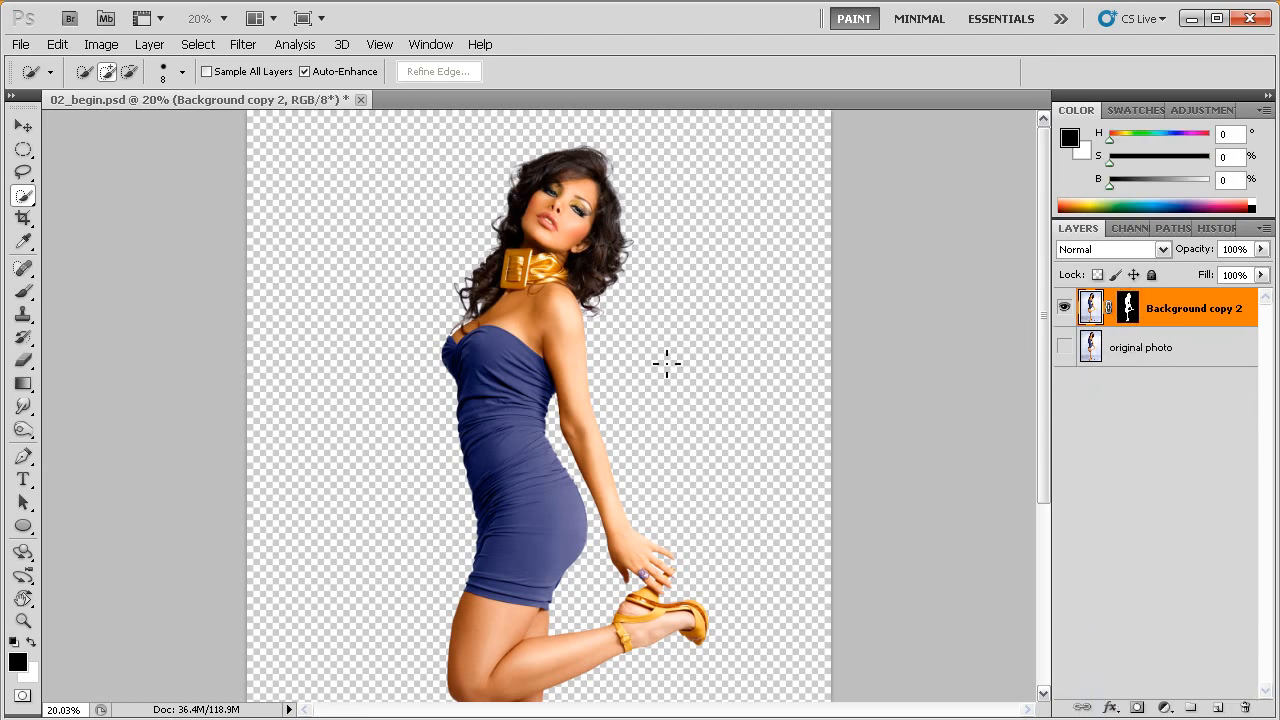
Compare the full-figure cutout with the original photo by switching layer visibility, ending with only the "Background copy 2" cutout shown.
drag(668, 446, 680, 422)
scroll(660, 405, down, 2)
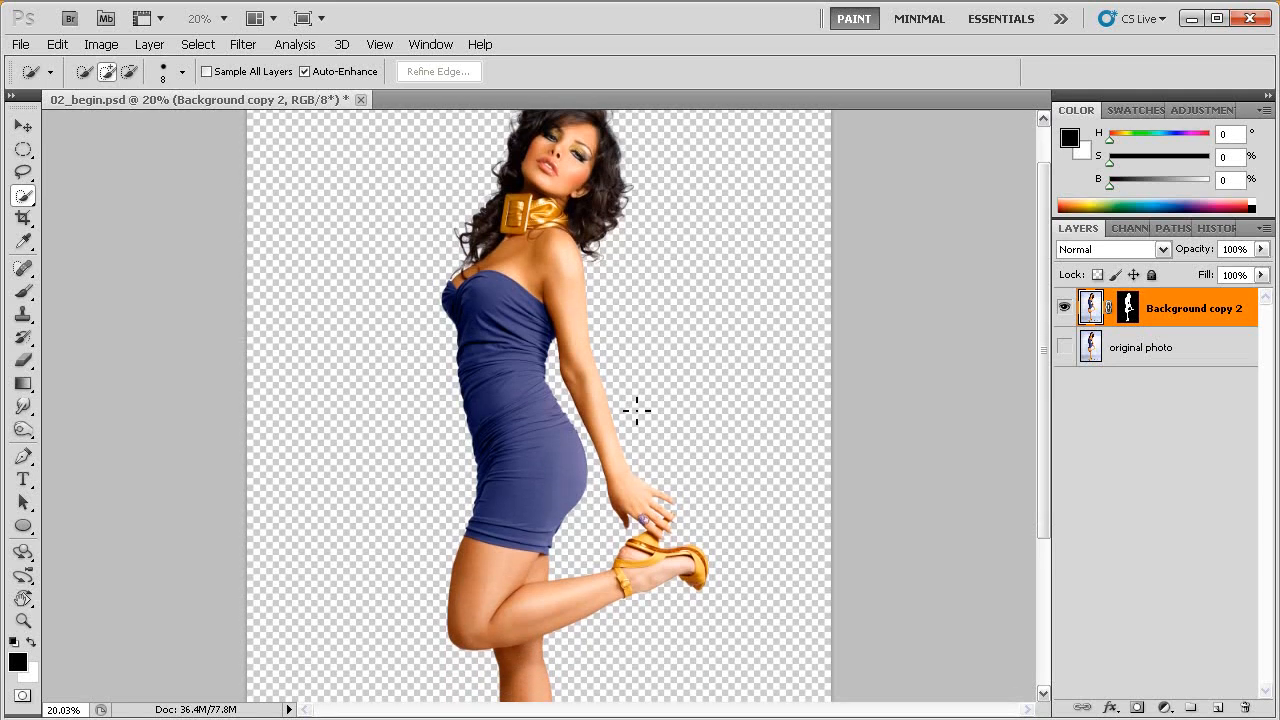
scroll(645, 407, up, 1)
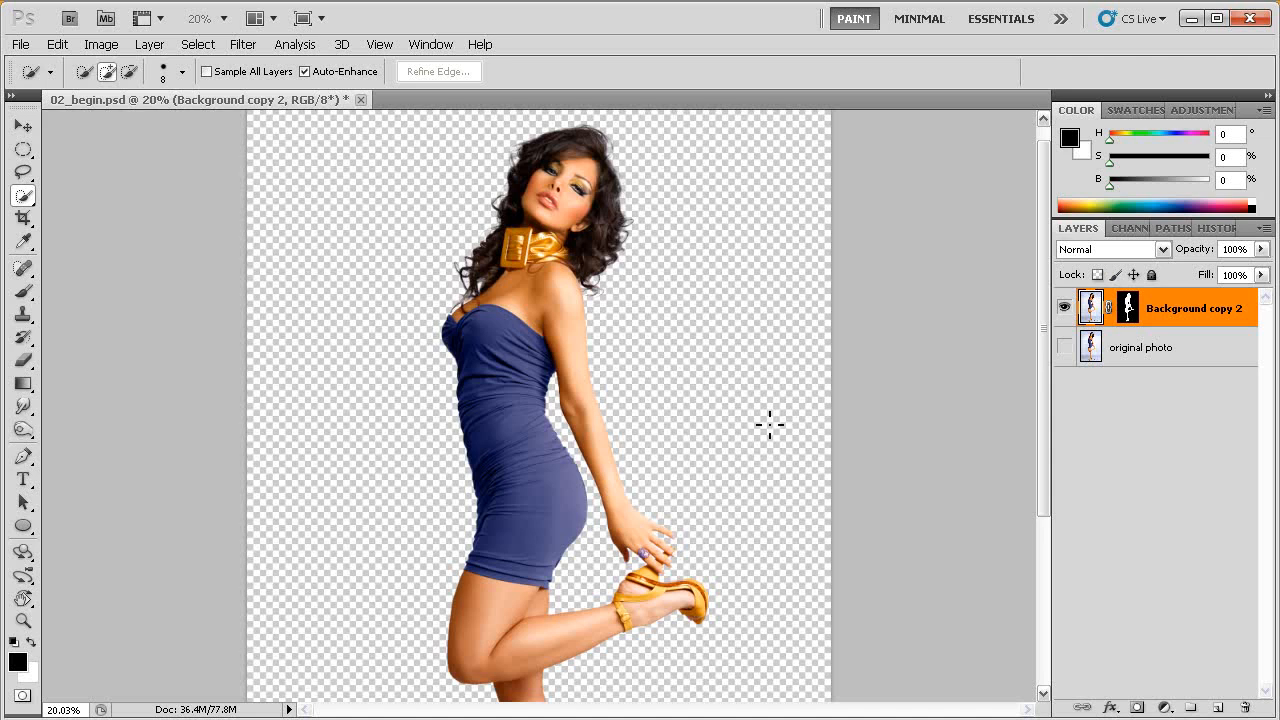
drag(753, 396, 708, 409)
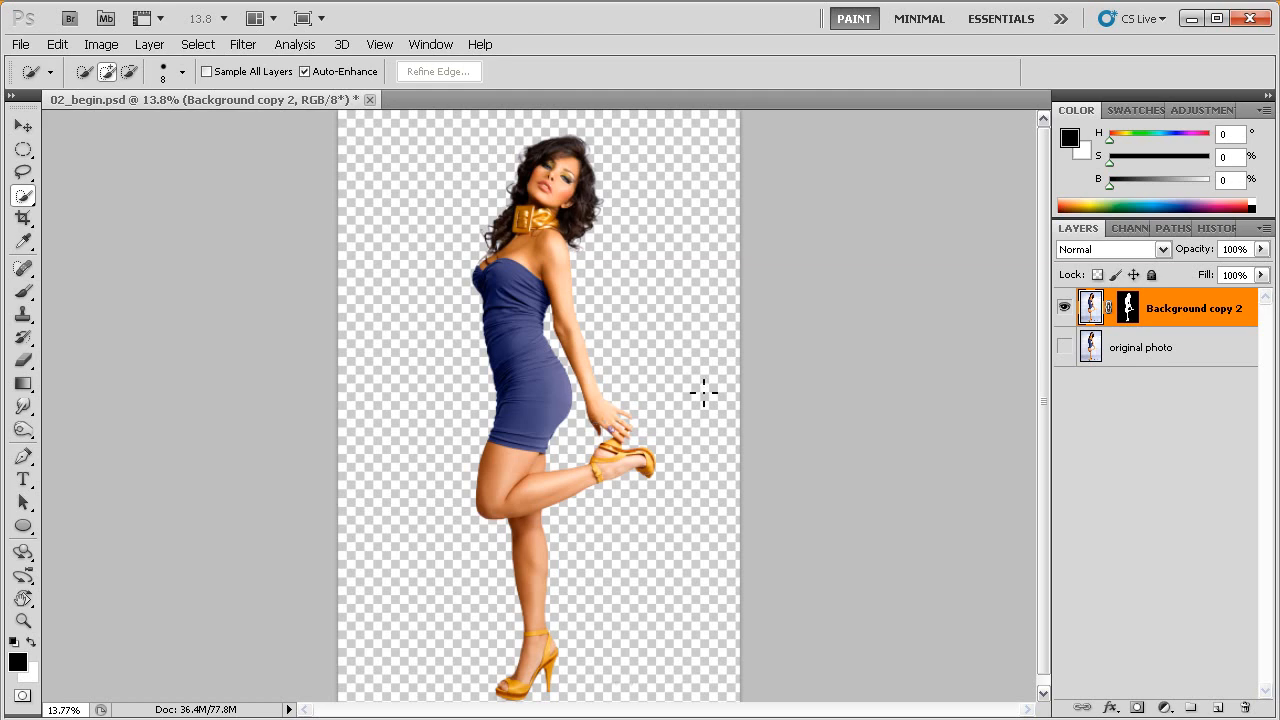
click(1063, 310)
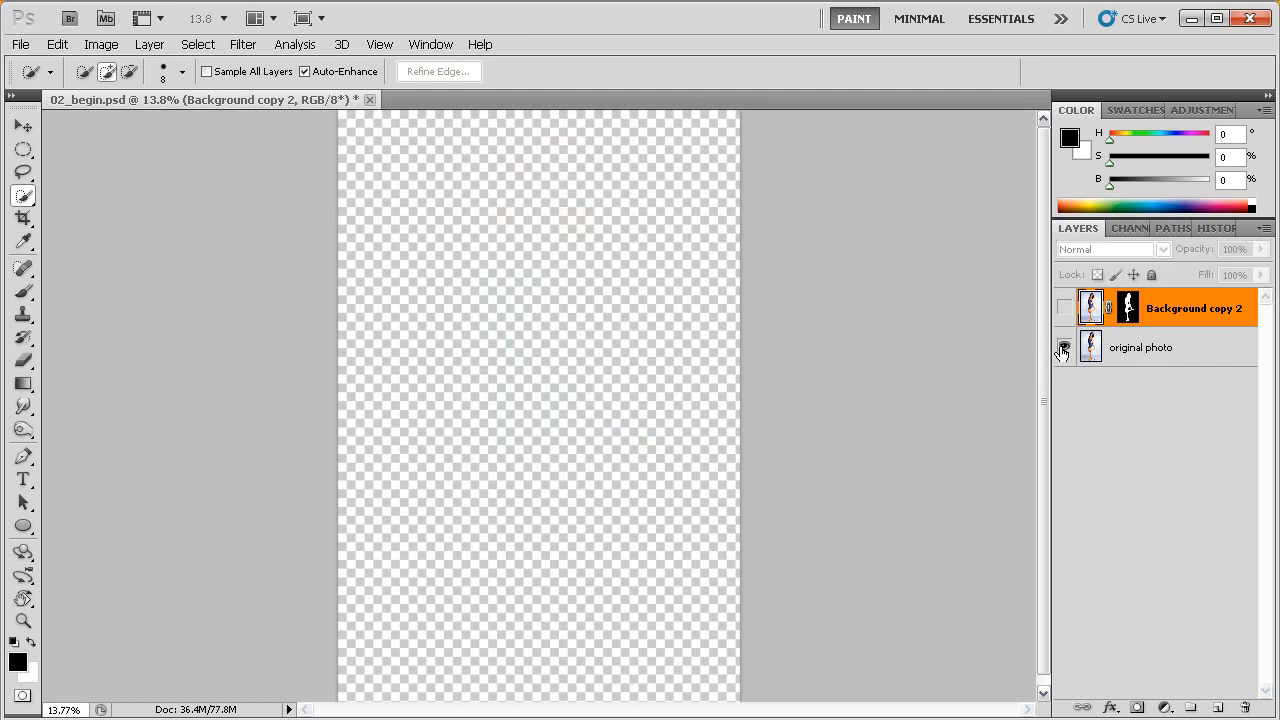
click(1063, 347)
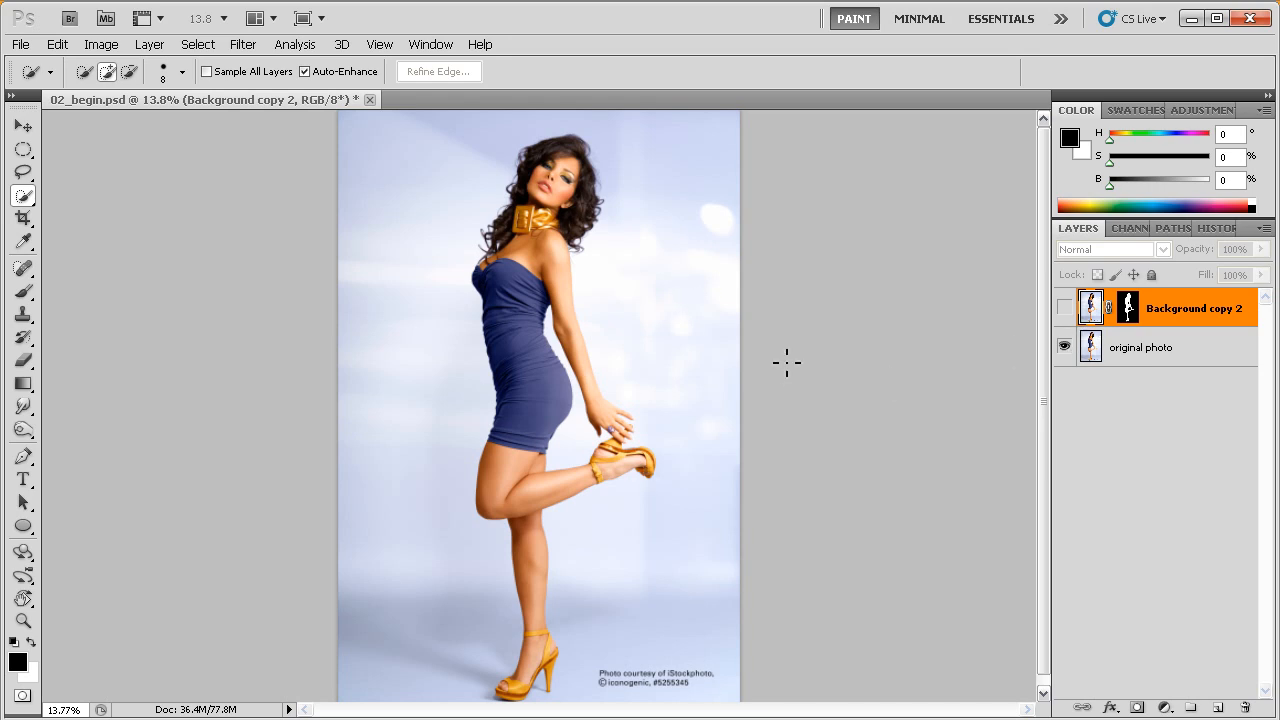
click(1064, 347)
click(1064, 308)
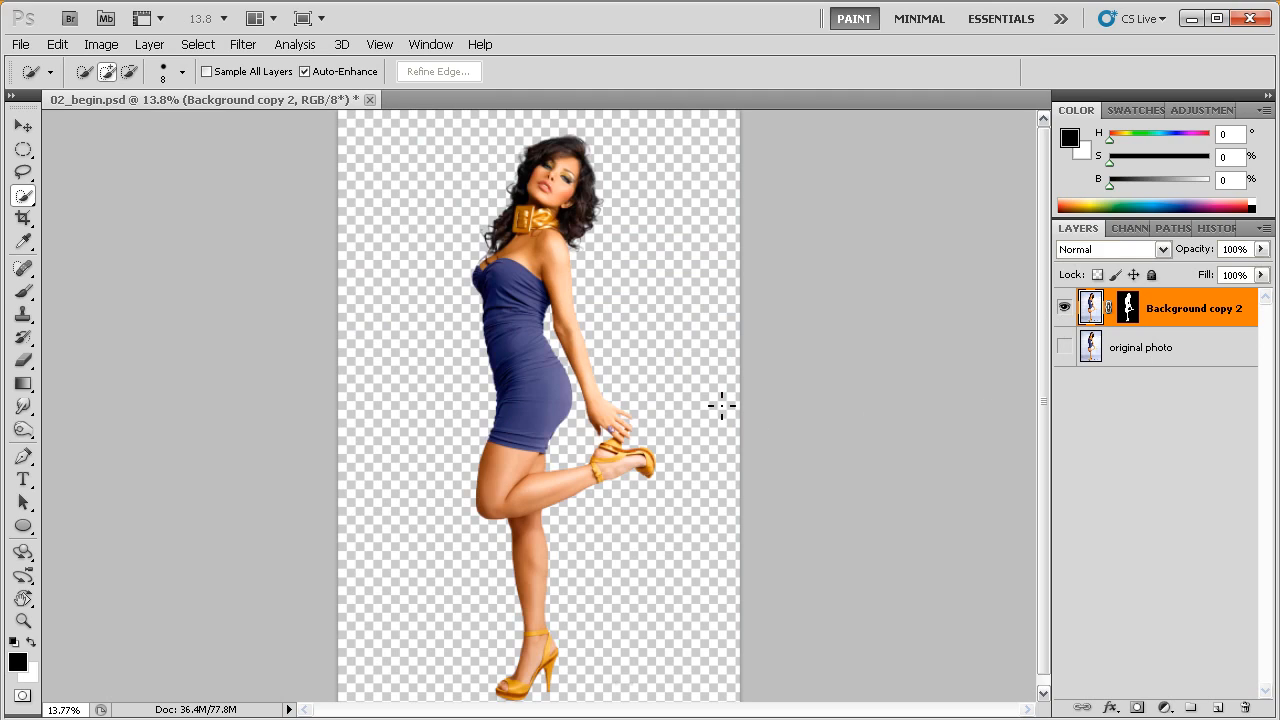